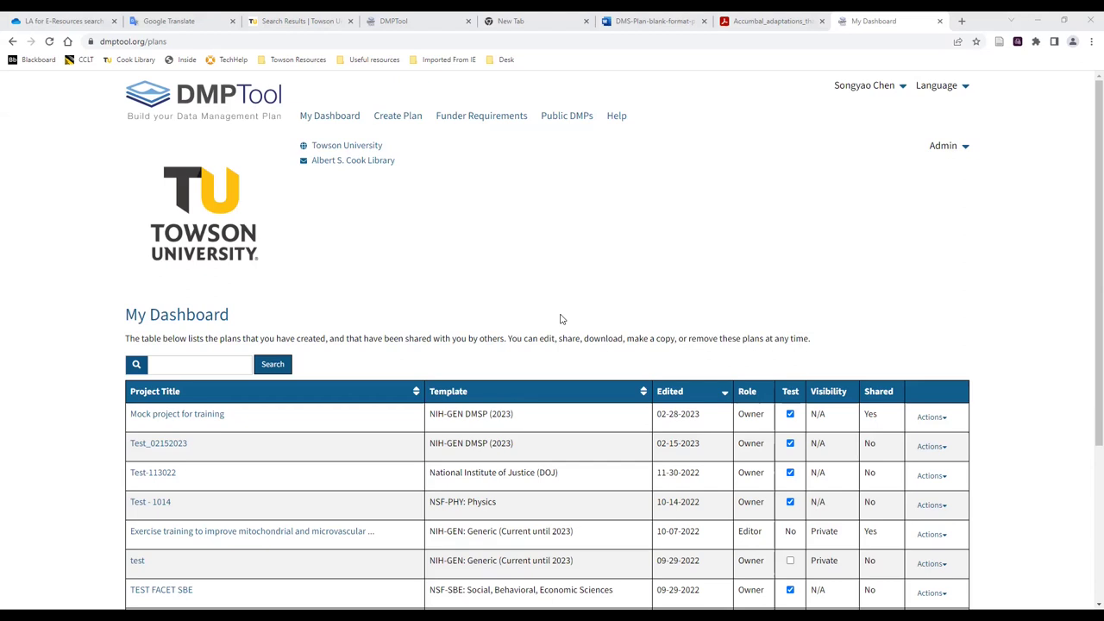
# Open the plan "Mock project for training" from the dashboard and review its project details
pyautogui.scroll(-3, 560, 319)
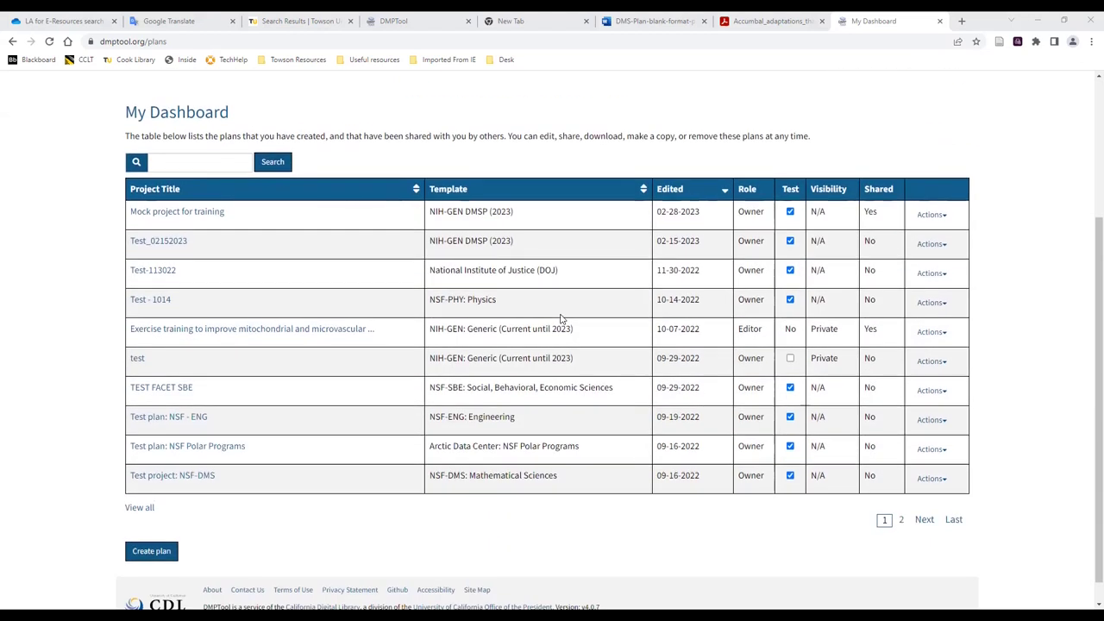
pyautogui.scroll(1, 560, 320)
pyautogui.scroll(-1, 560, 320)
pyautogui.scroll(1, 559, 319)
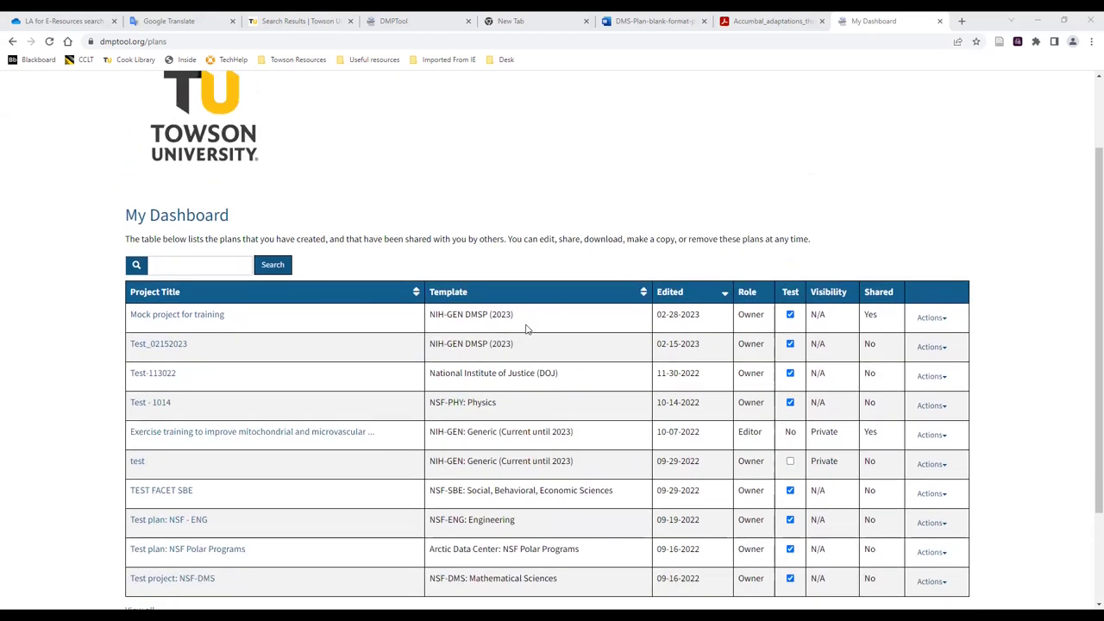
pyautogui.click(158, 316)
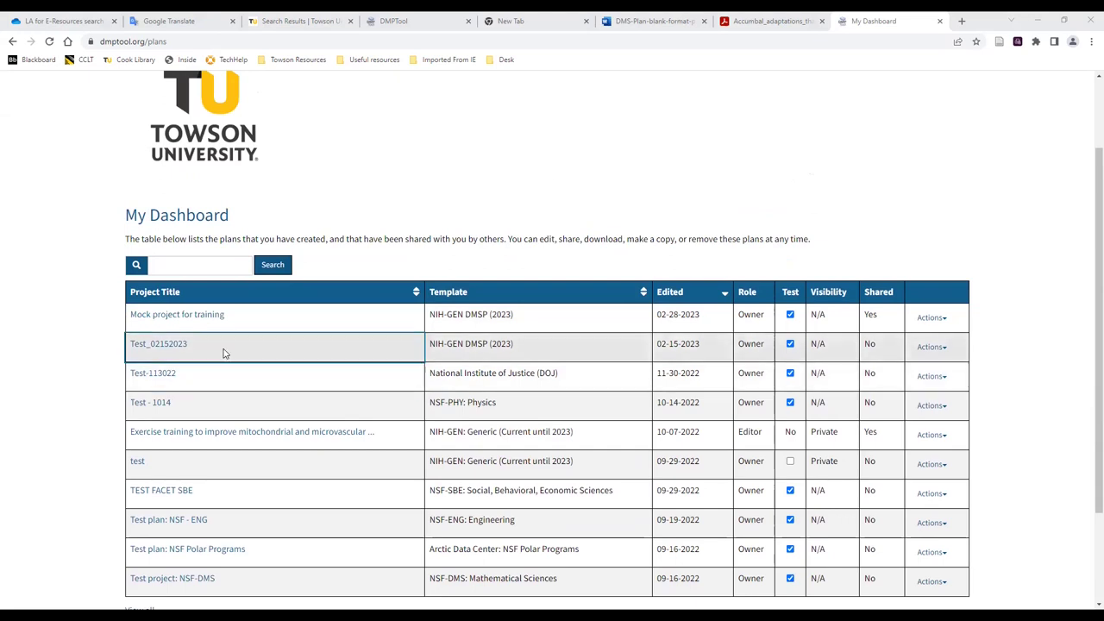
pyautogui.click(178, 316)
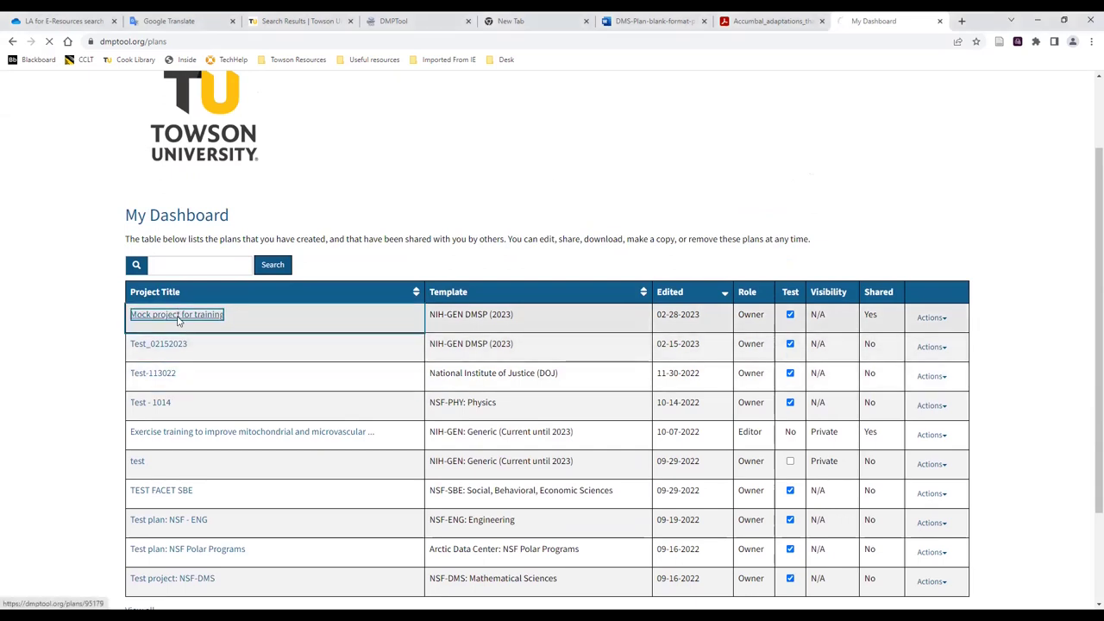
pyautogui.scroll(-1, 253, 355)
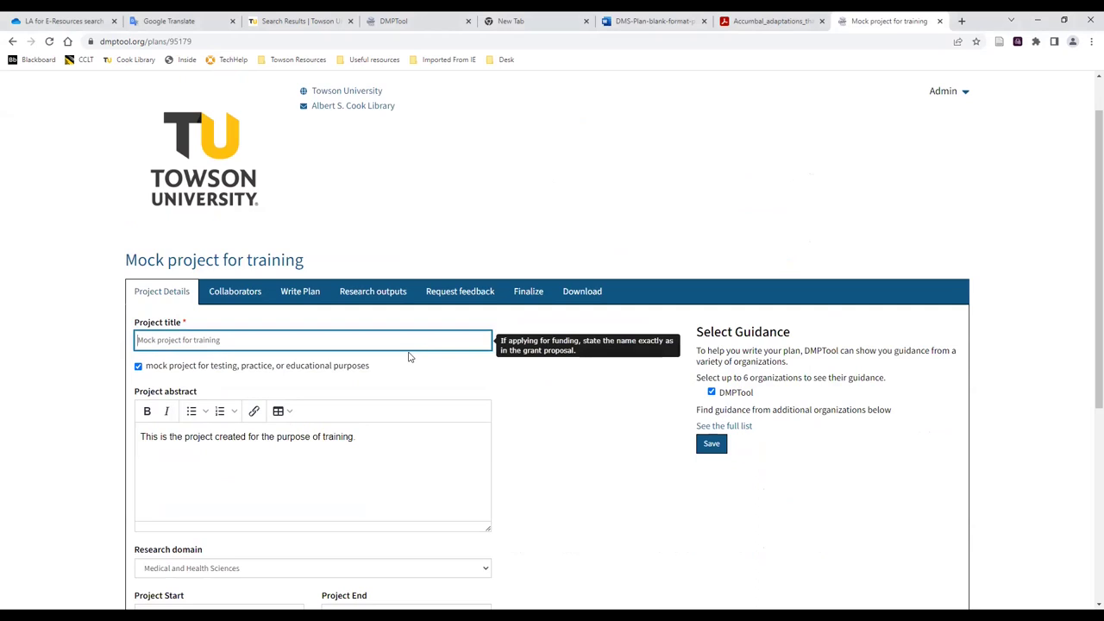
pyautogui.scroll(-4, 666, 168)
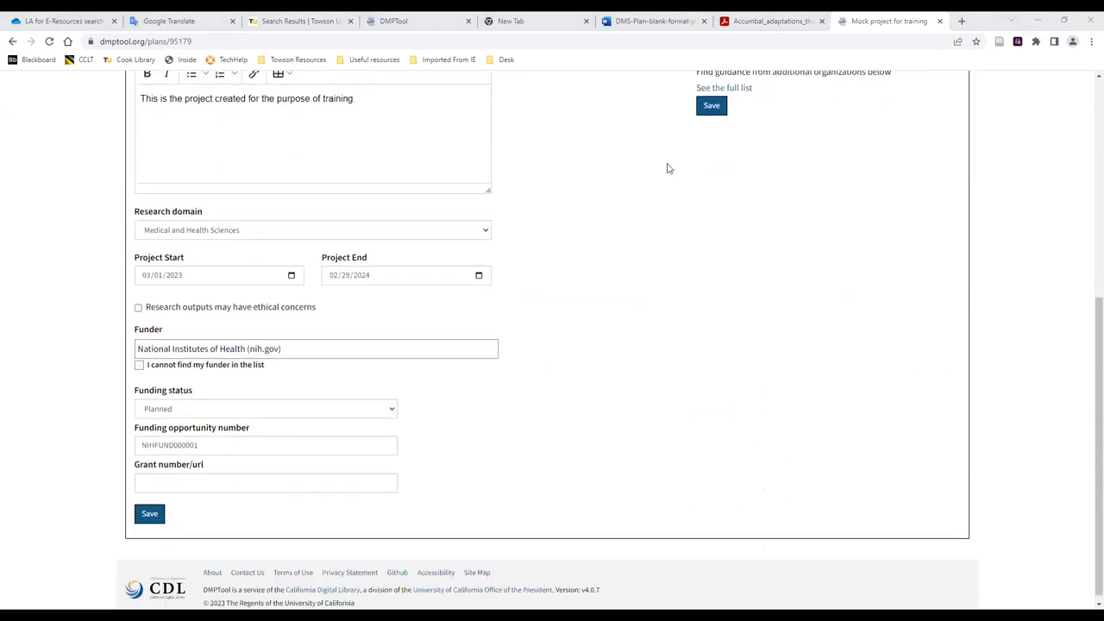
pyautogui.scroll(3, 667, 168)
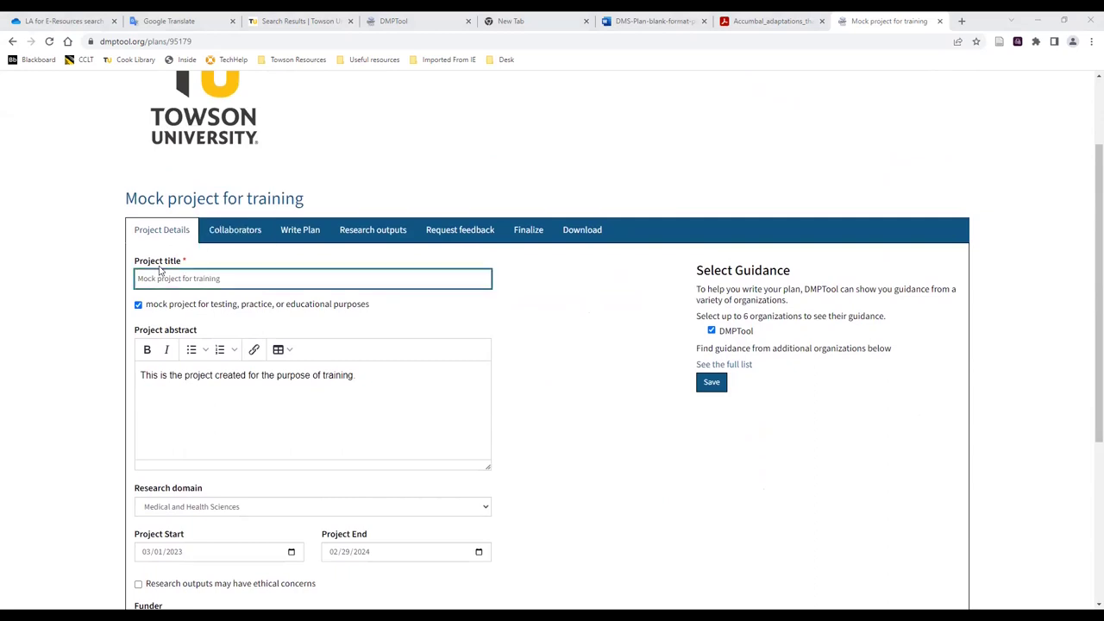
pyautogui.moveTo(238, 277)
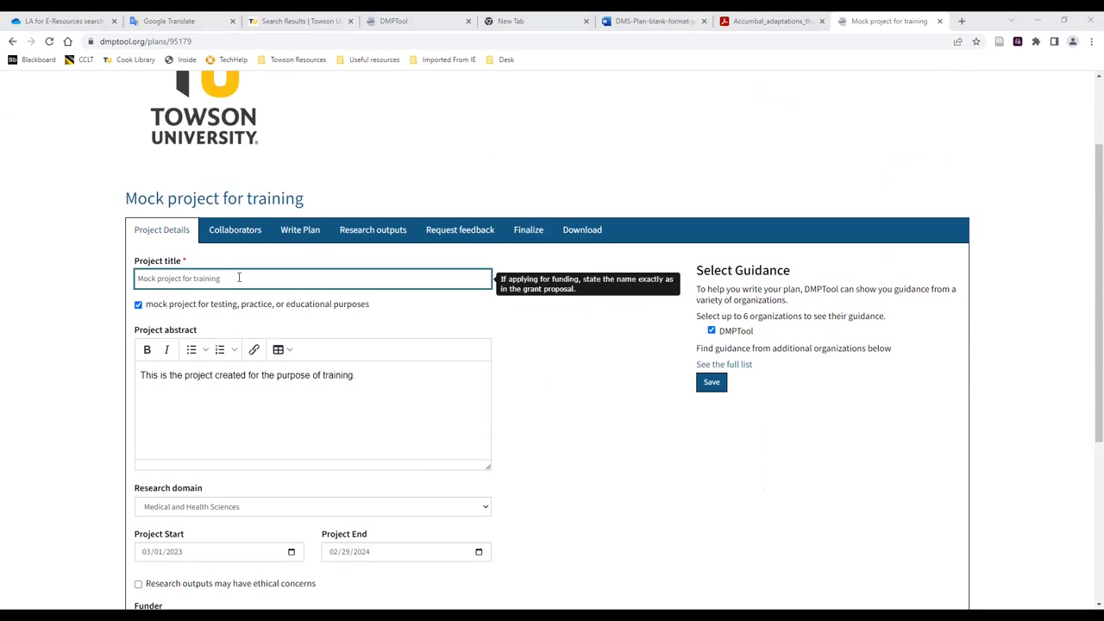
pyautogui.click(165, 263)
# Start a new plan and select National Institutes of Health (nih.gov) as the primary funding organization
pyautogui.scroll(2, 273, 211)
pyautogui.click(397, 116)
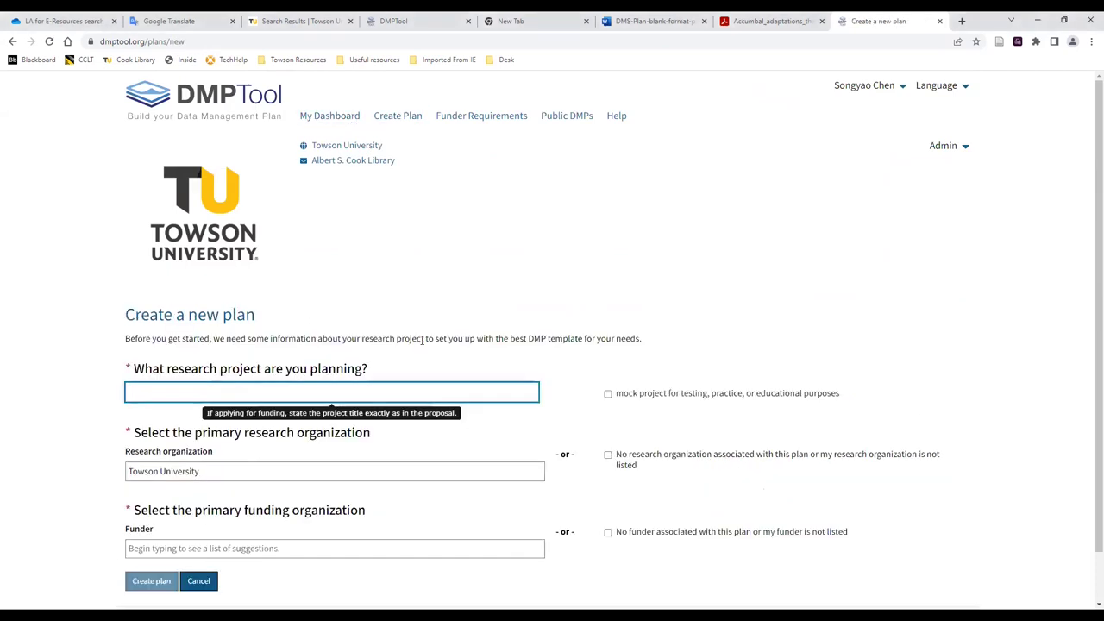
pyautogui.scroll(-1, 511, 378)
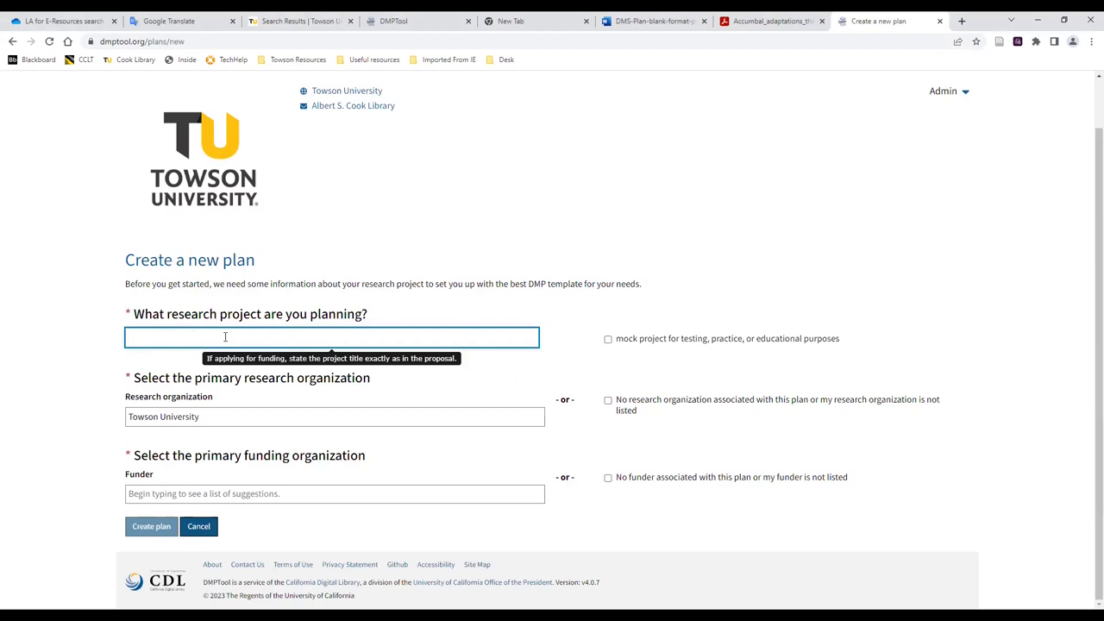
pyautogui.click(589, 351)
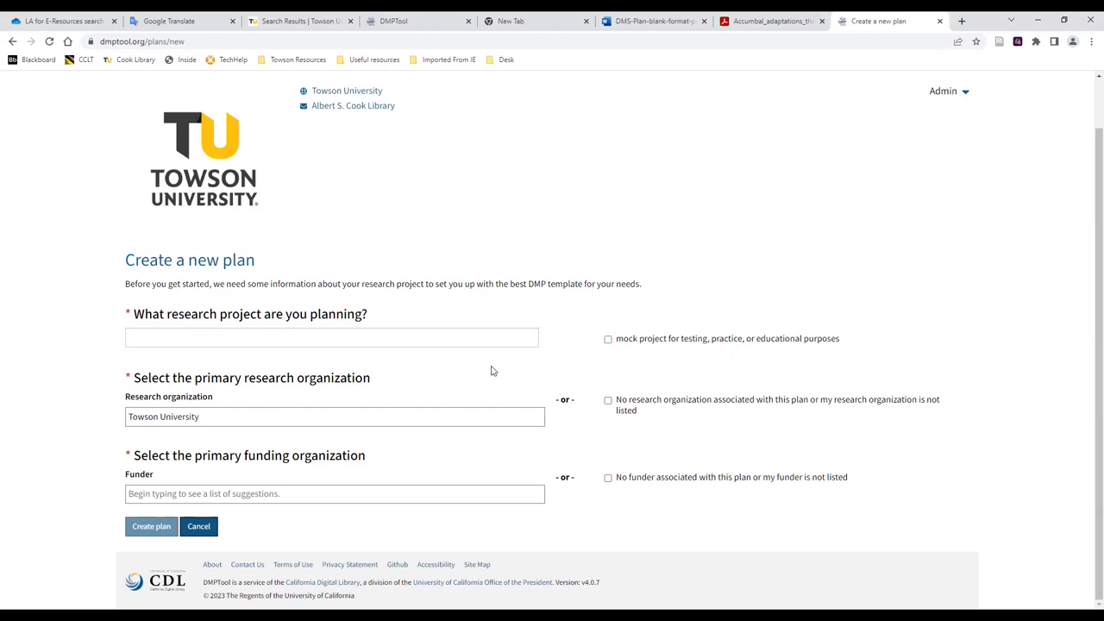
pyautogui.click(285, 410)
pyautogui.click(326, 491)
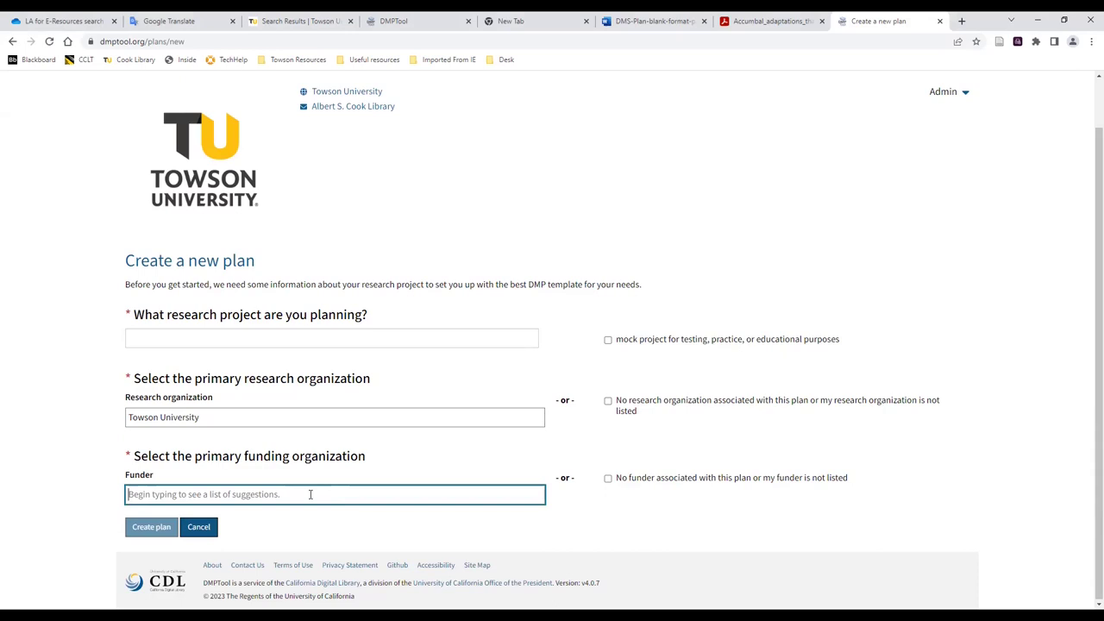
pyautogui.write('Nih')
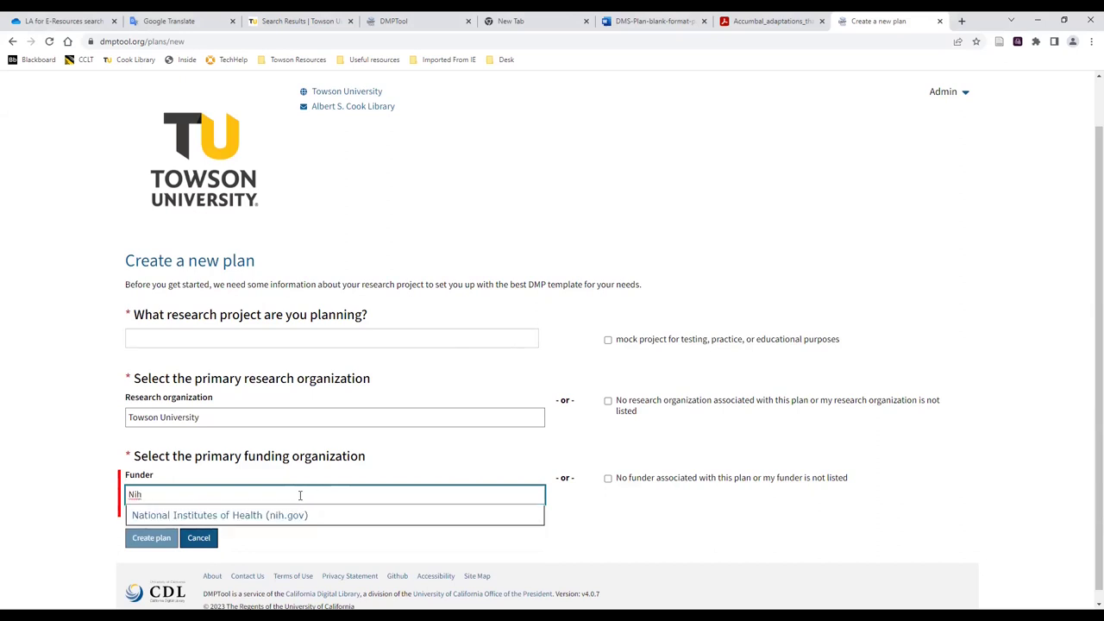
pyautogui.click(193, 518)
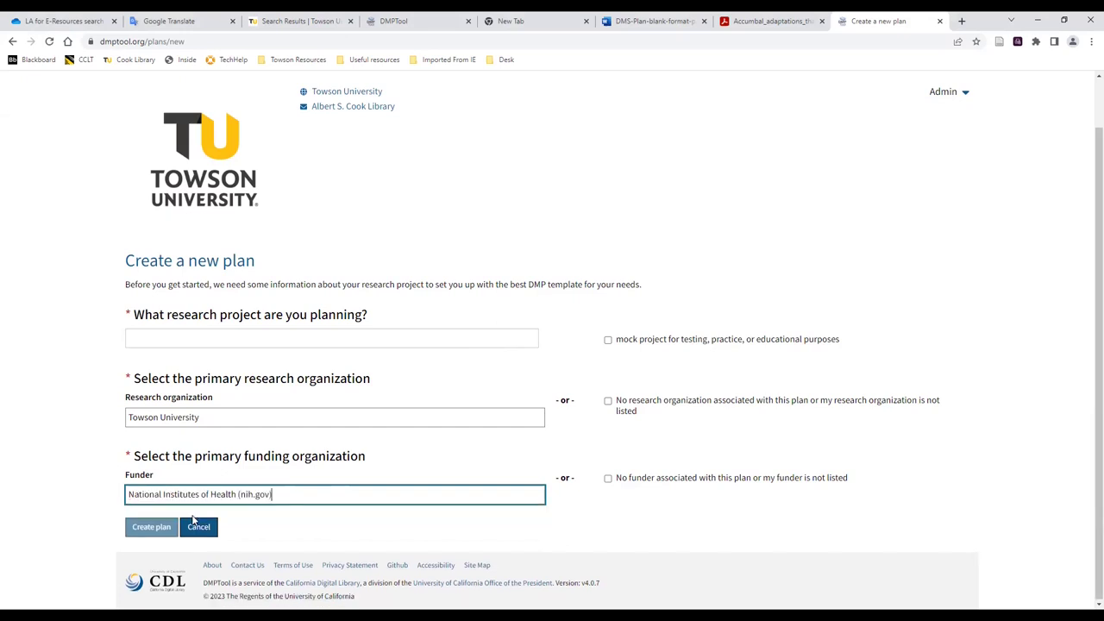
# Replace the new plan's funder with National Science Foundation (nsf.gov)
pyautogui.tripleClick(298, 491)
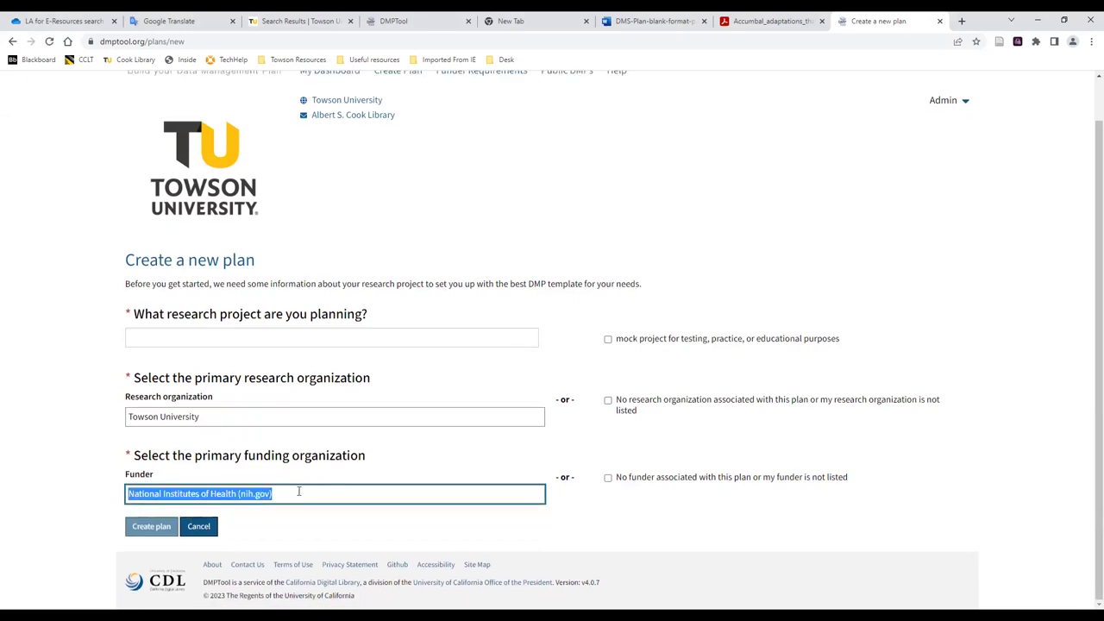
pyautogui.press('BackSpace')
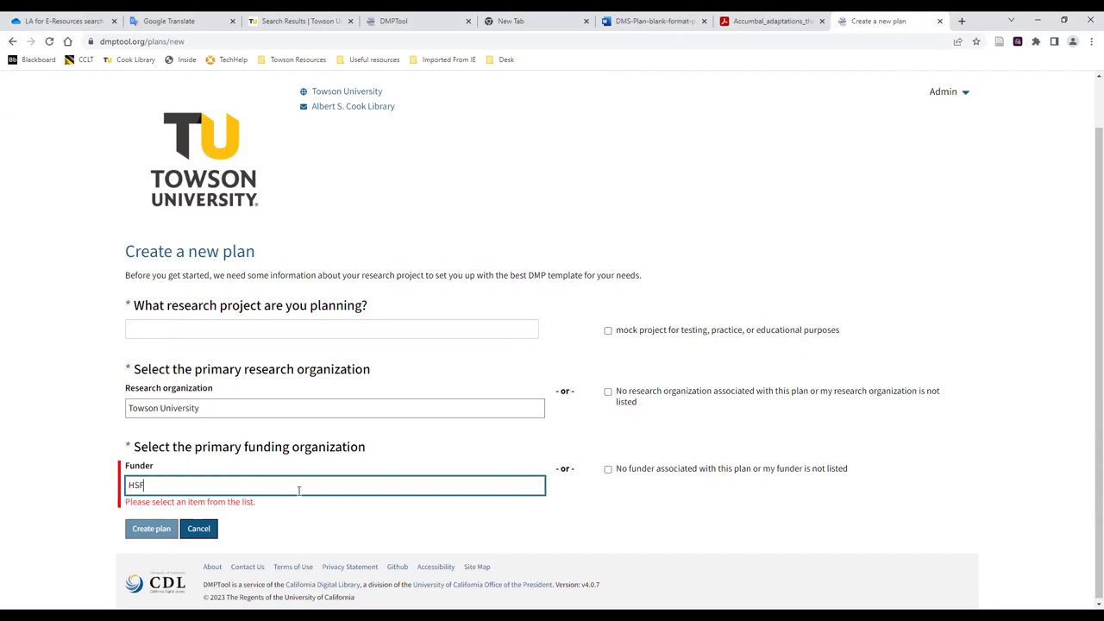
pyautogui.write('NSF')
pyautogui.click(263, 507)
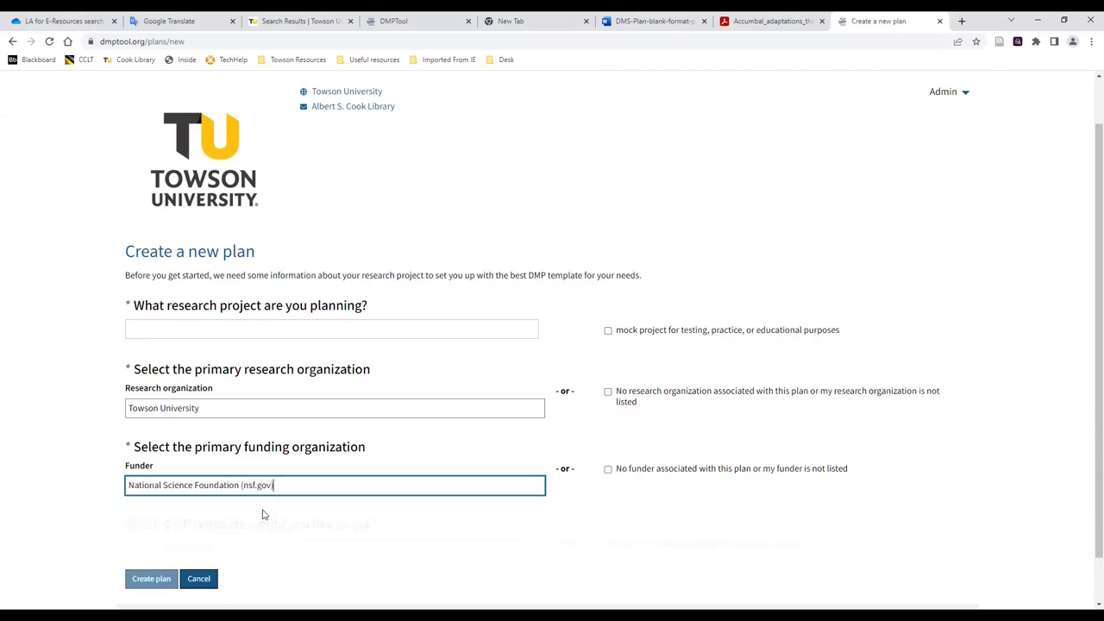
# Select the NSF-GEN: Generic DMP template for the new plan, and cancel the plan's creation
pyautogui.scroll(-1, 369, 507)
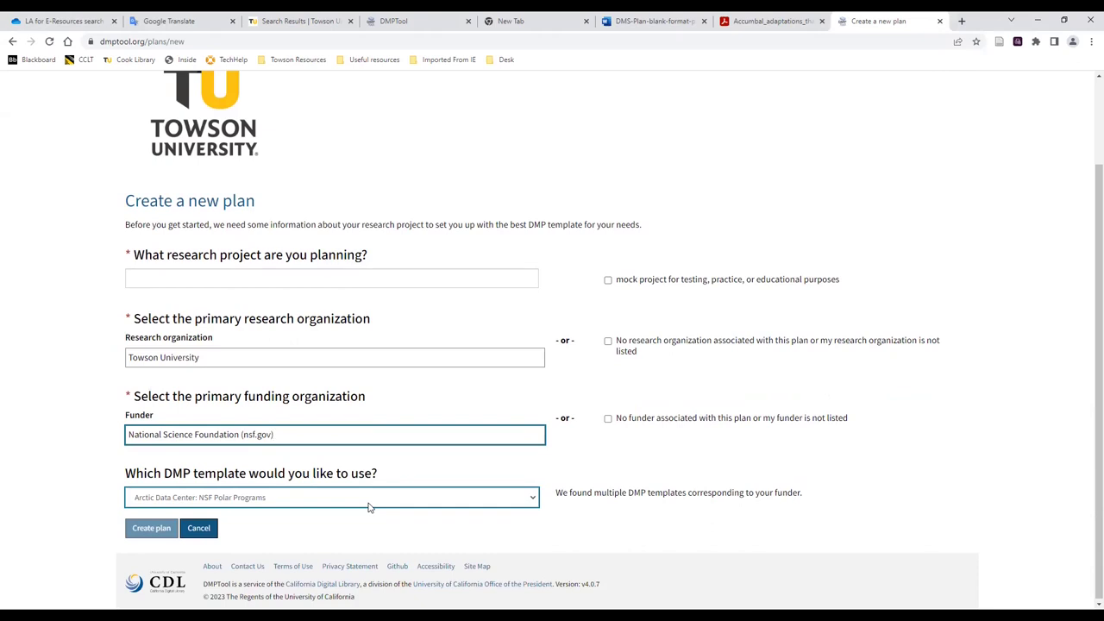
pyautogui.press('Tab')
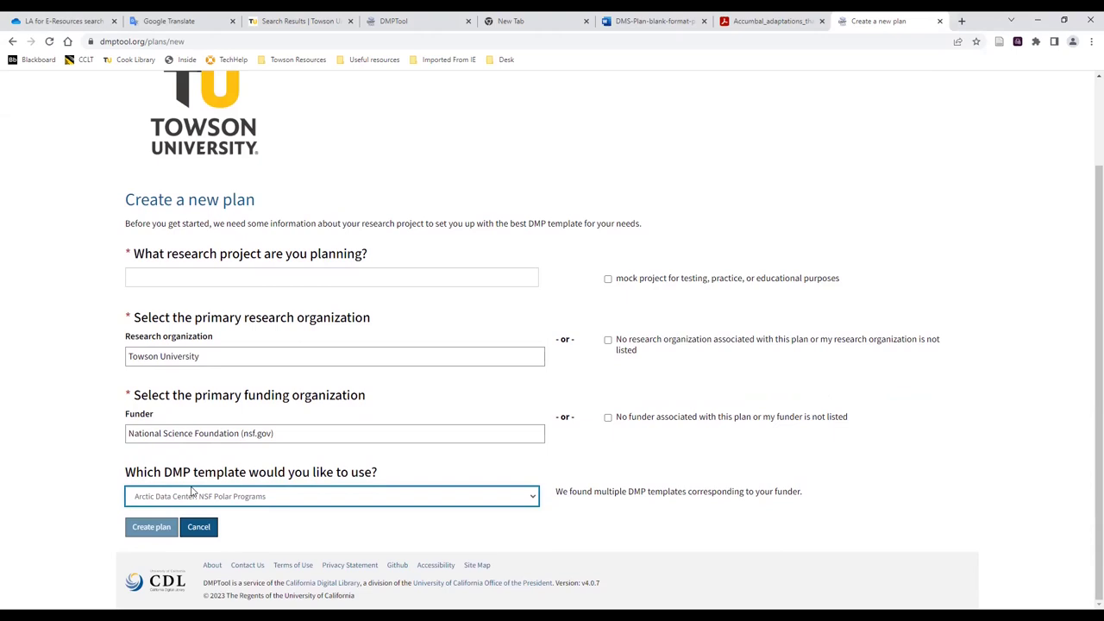
pyautogui.click(279, 542)
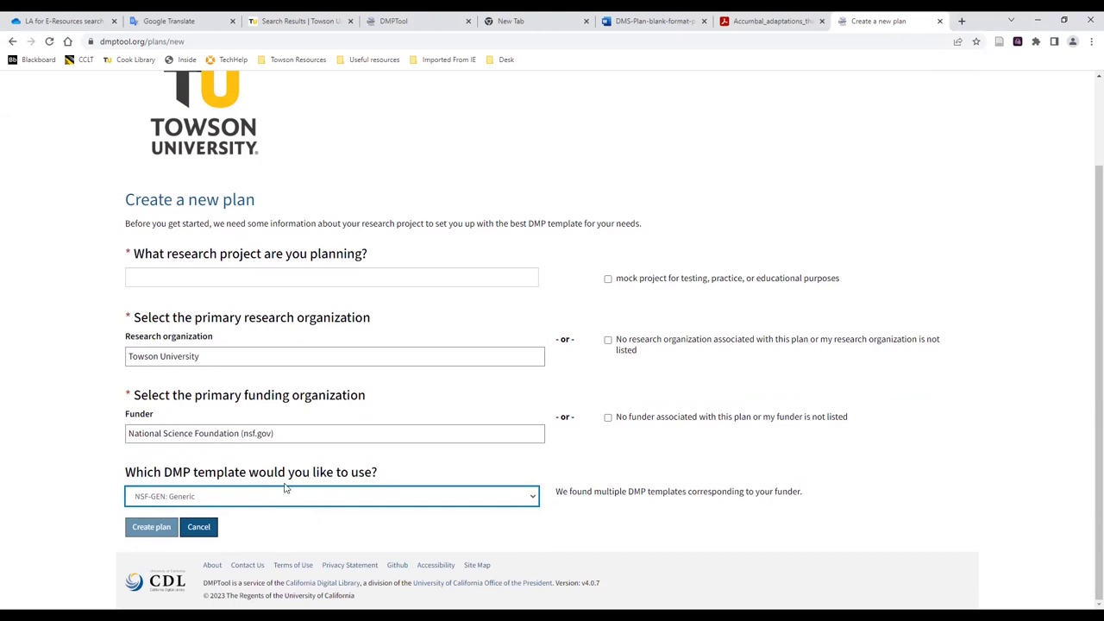
pyautogui.click(212, 530)
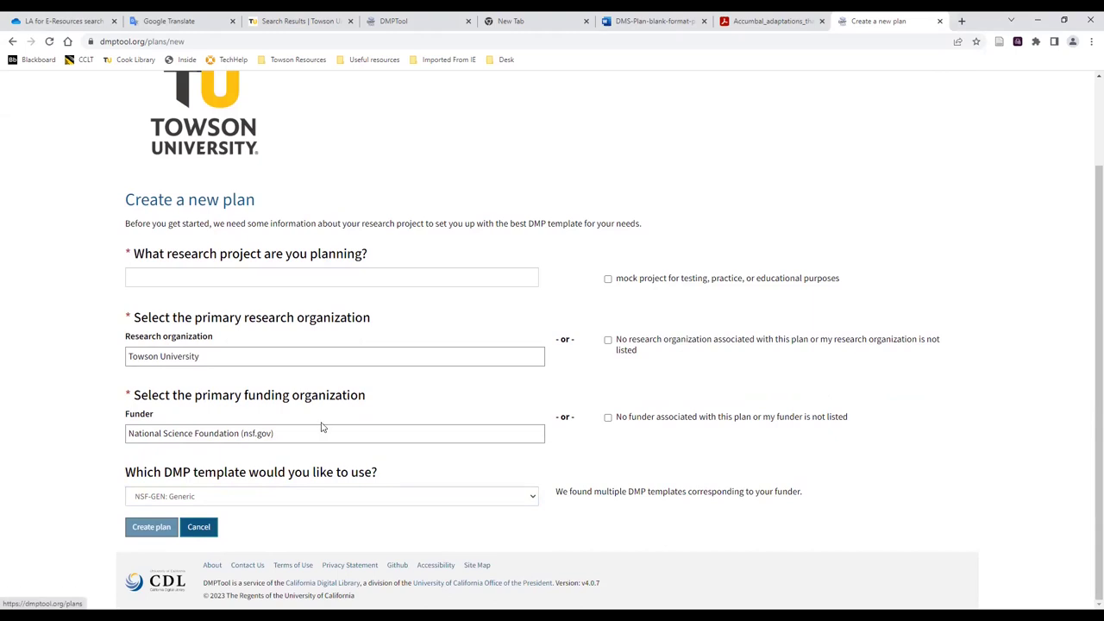
# Reopen "Mock project for training" and examine its title, abstract, research domain and project date fields
pyautogui.click(175, 416)
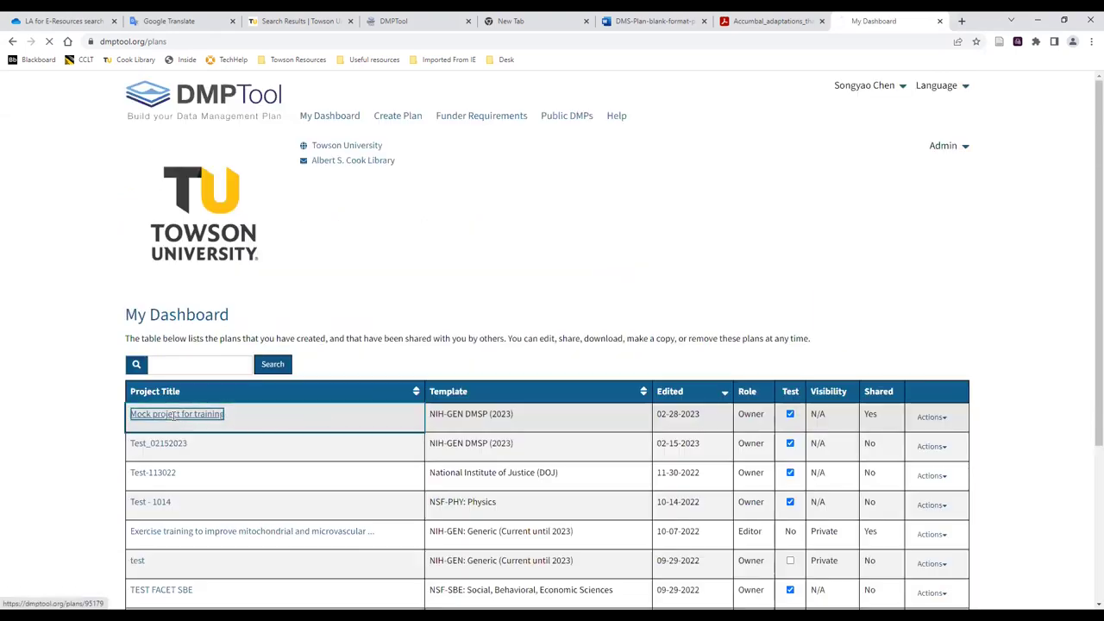
pyautogui.scroll(-1, 340, 473)
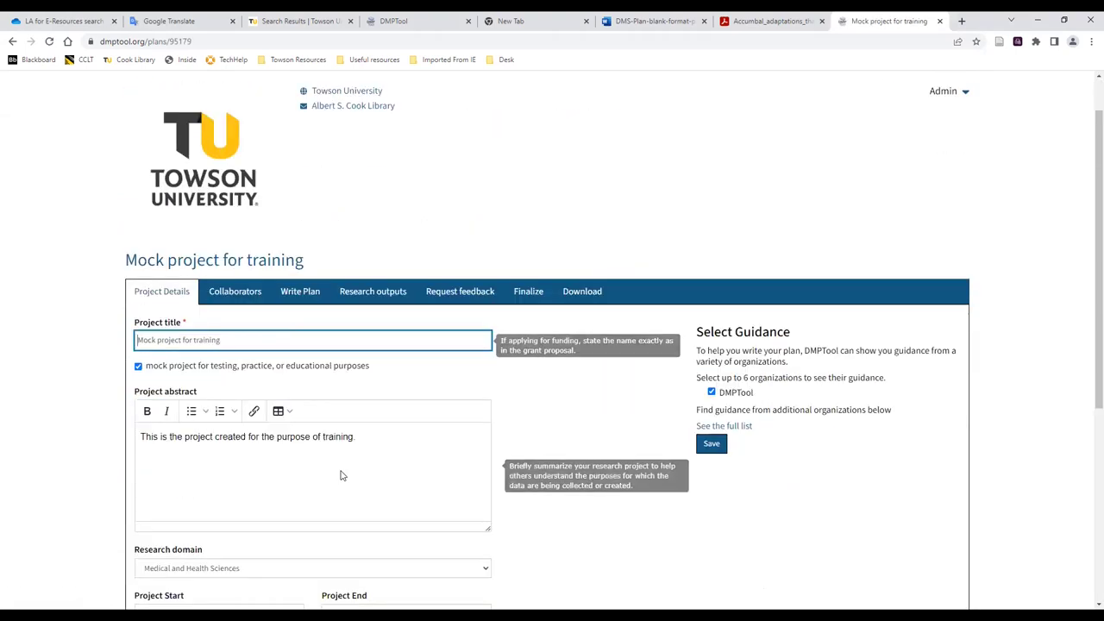
pyautogui.click(563, 434)
pyautogui.scroll(-2, 545, 379)
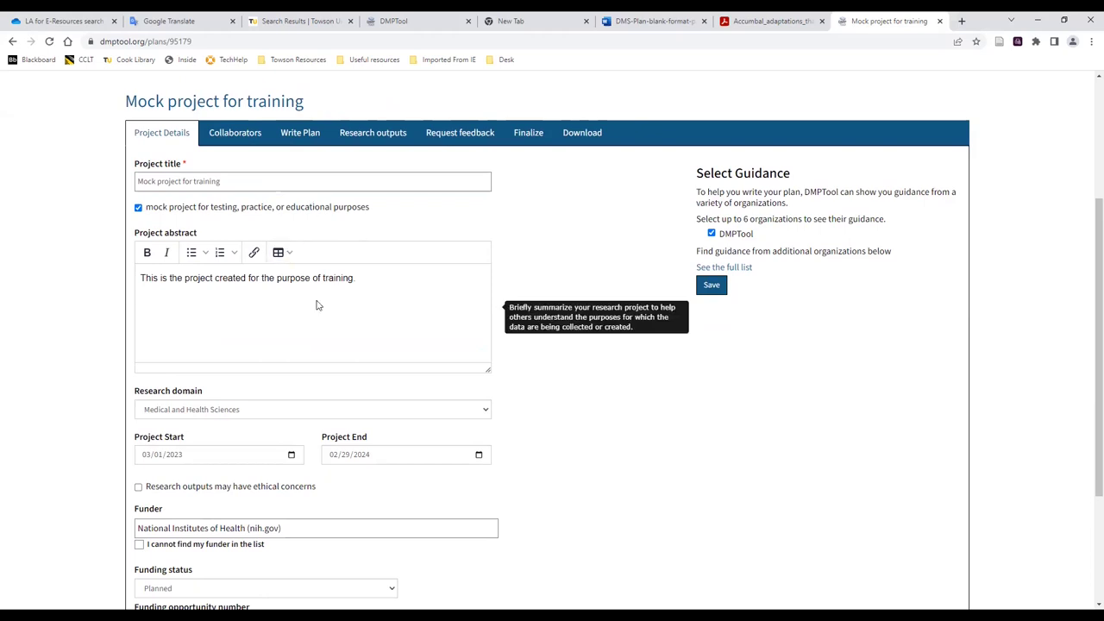
pyautogui.click(374, 282)
pyautogui.scroll(-2, 280, 345)
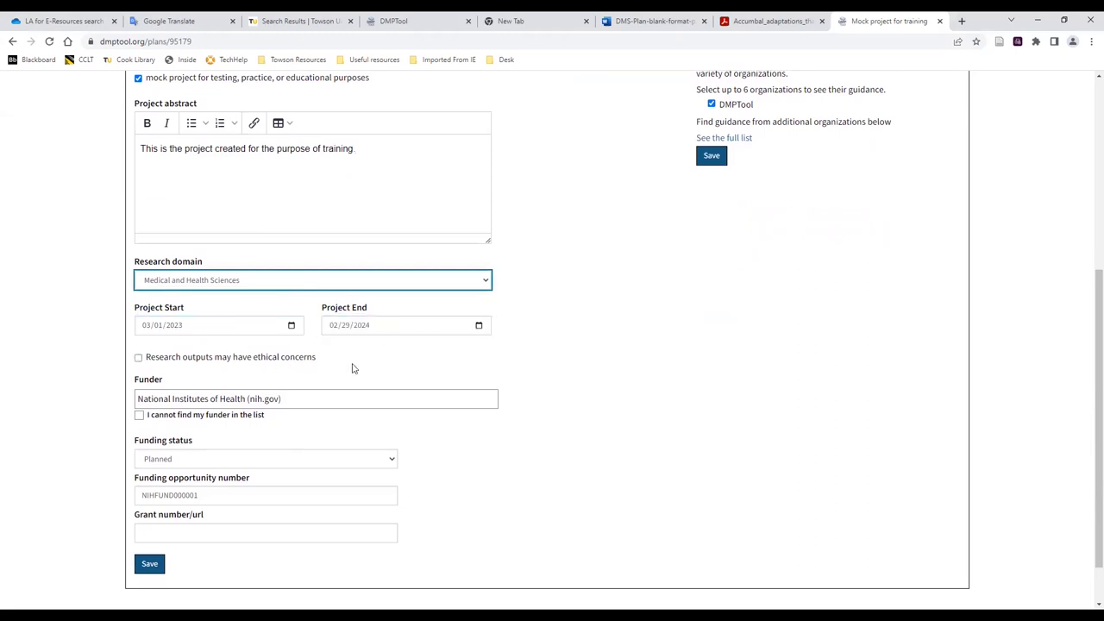
pyautogui.scroll(-1, 581, 400)
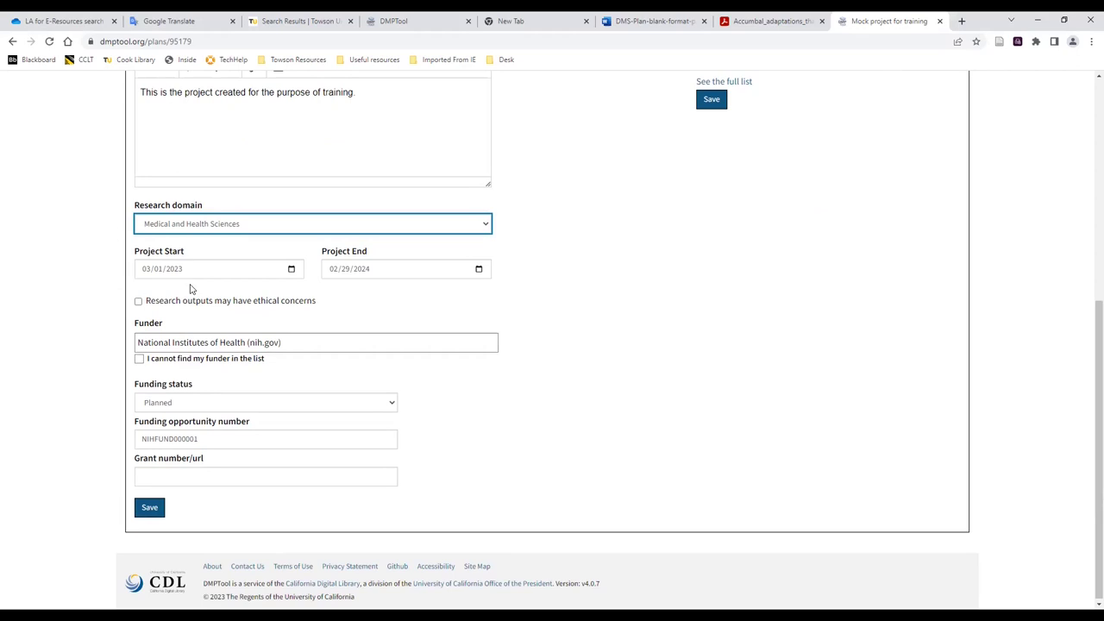
# Mark the research outputs as possibly having ethical concerns to view the related fields, and clear the option again
pyautogui.click(138, 301)
pyautogui.click(169, 386)
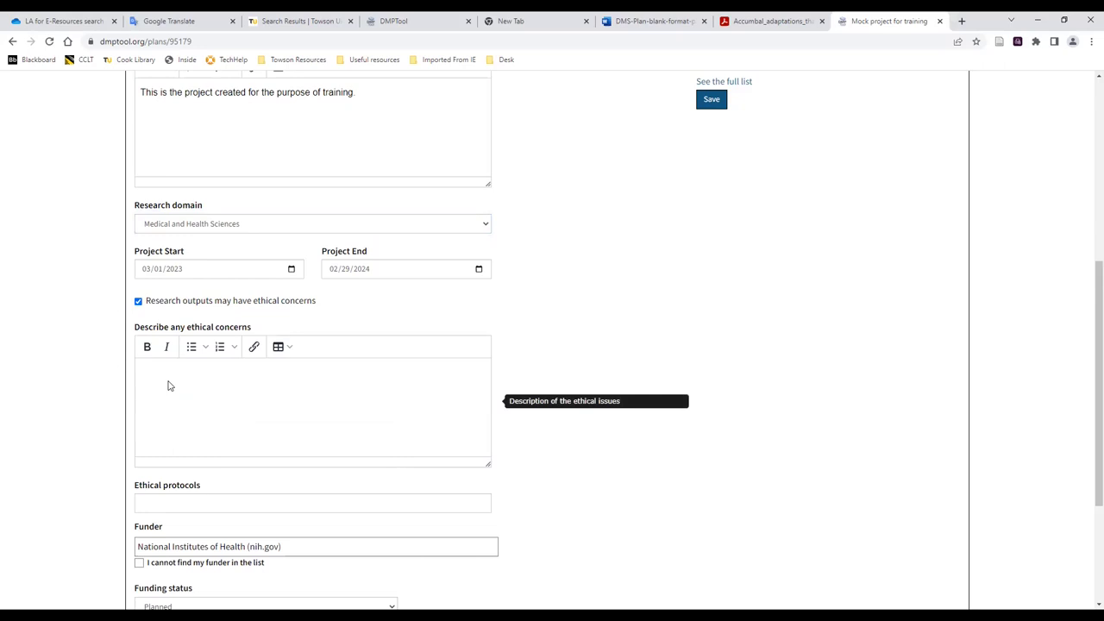
pyautogui.click(138, 301)
# Examine the project's funder, funding status, funding opportunity number and grant number fields
pyautogui.click(247, 342)
pyautogui.click(427, 402)
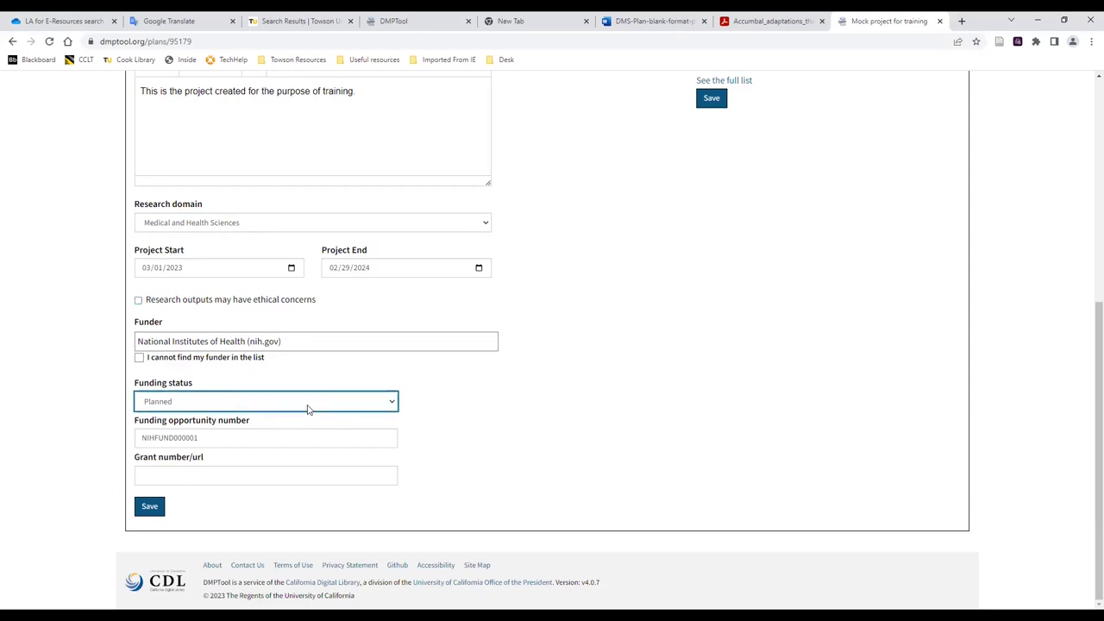
pyautogui.click(281, 441)
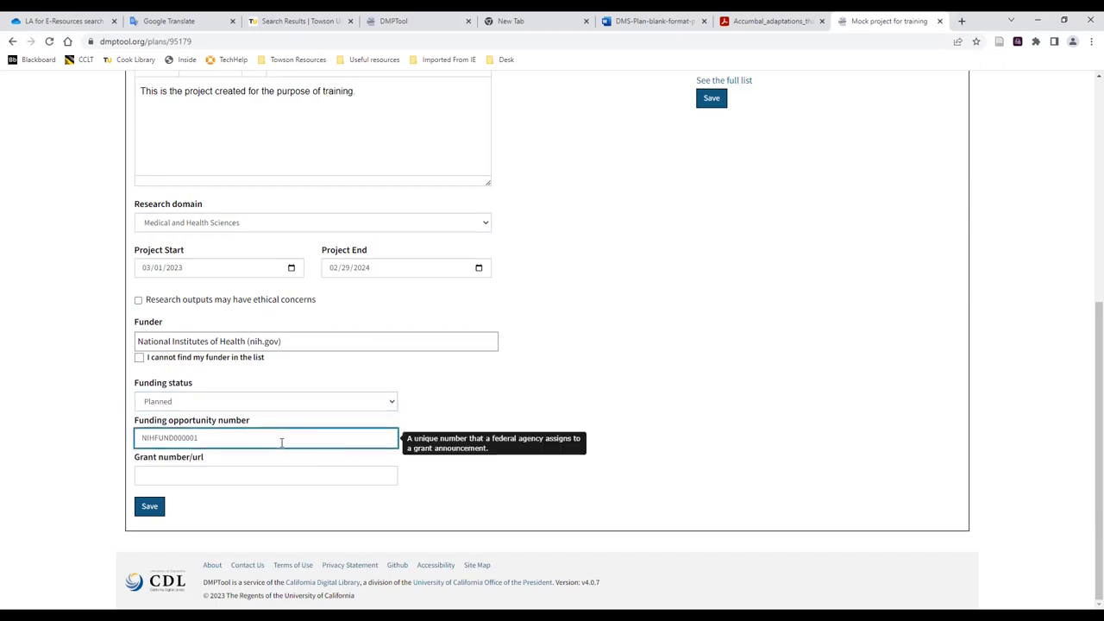
pyautogui.click(221, 479)
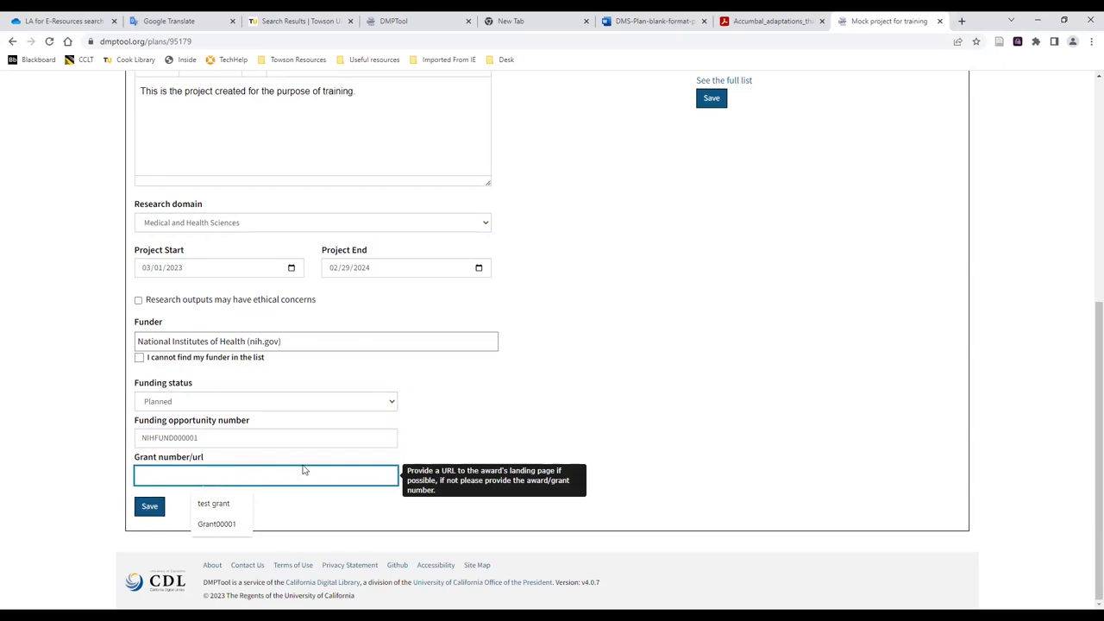
pyautogui.click(662, 367)
# Examine the full list of additional organizations offering guidance for the plan, and close the list without selecting any
pyautogui.scroll(2, 661, 366)
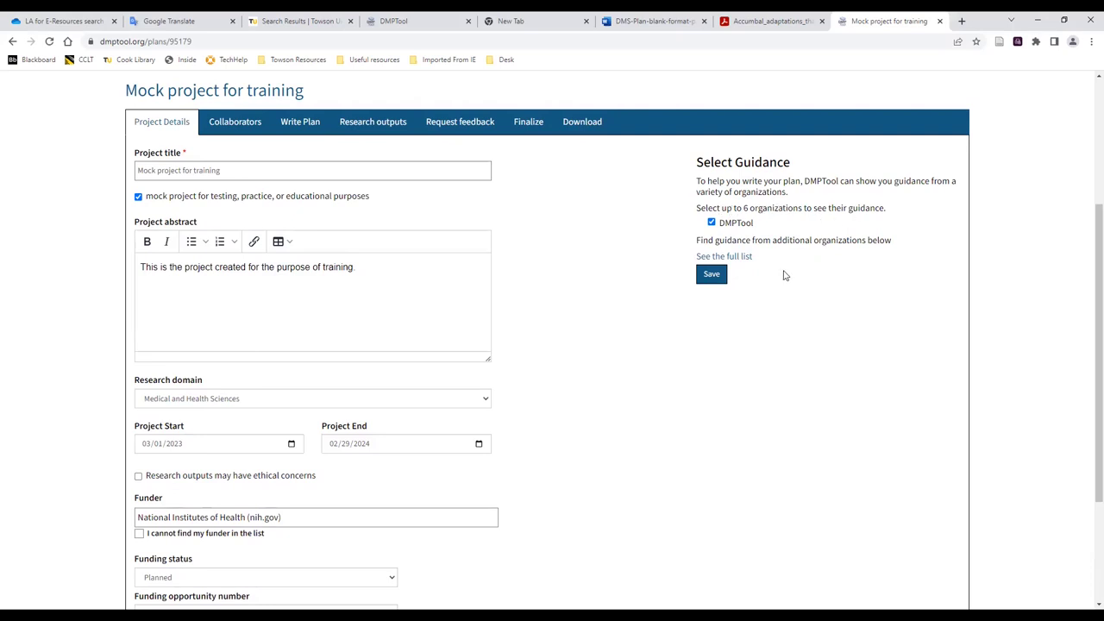
pyautogui.click(740, 256)
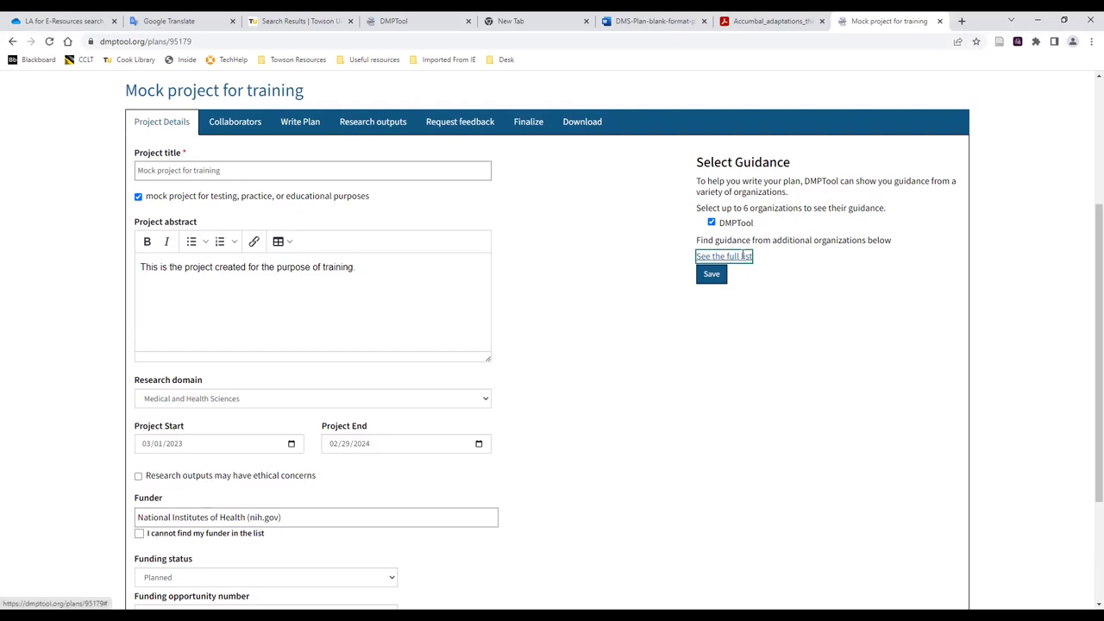
pyautogui.scroll(-1, 577, 302)
pyautogui.scroll(-7, 577, 302)
pyautogui.scroll(-4, 577, 301)
pyautogui.scroll(-7, 578, 302)
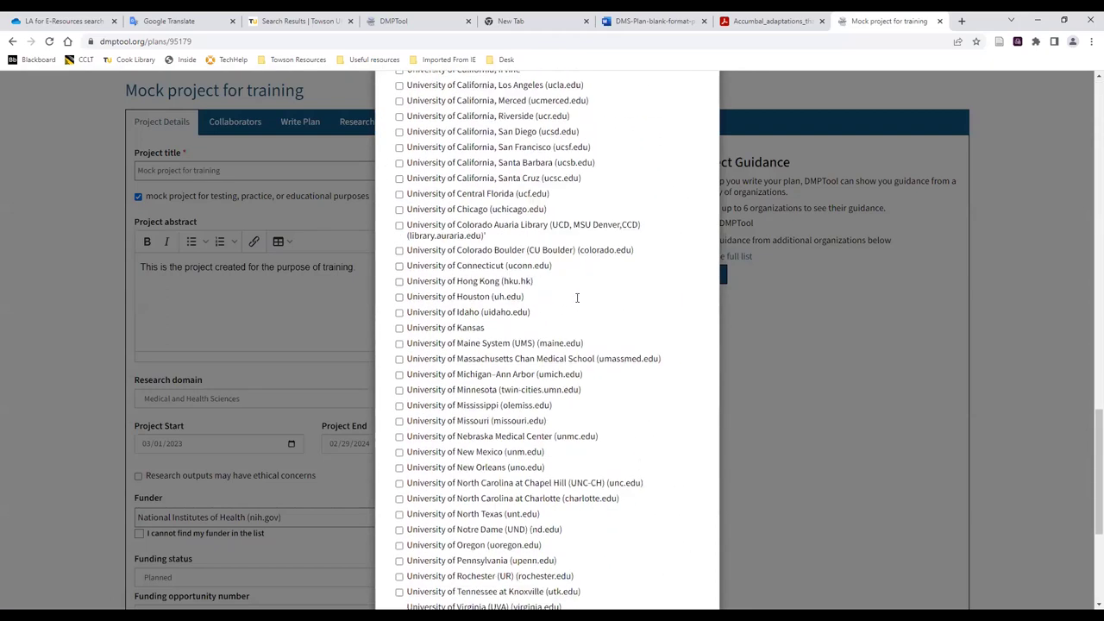
pyautogui.scroll(-2, 578, 297)
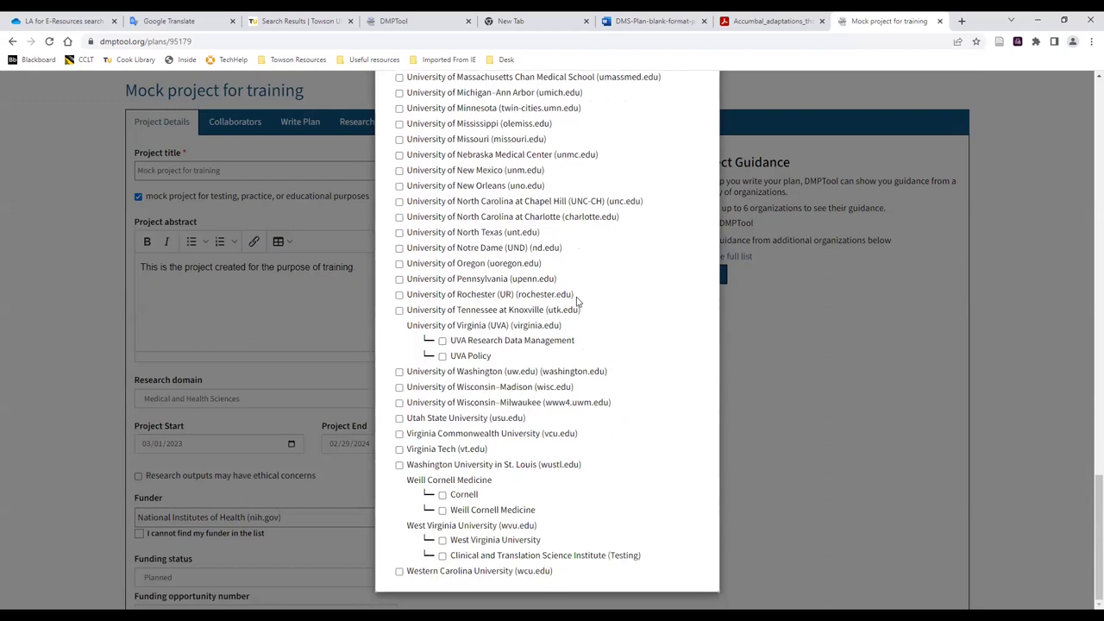
pyautogui.scroll(8, 578, 300)
pyautogui.scroll(3, 578, 300)
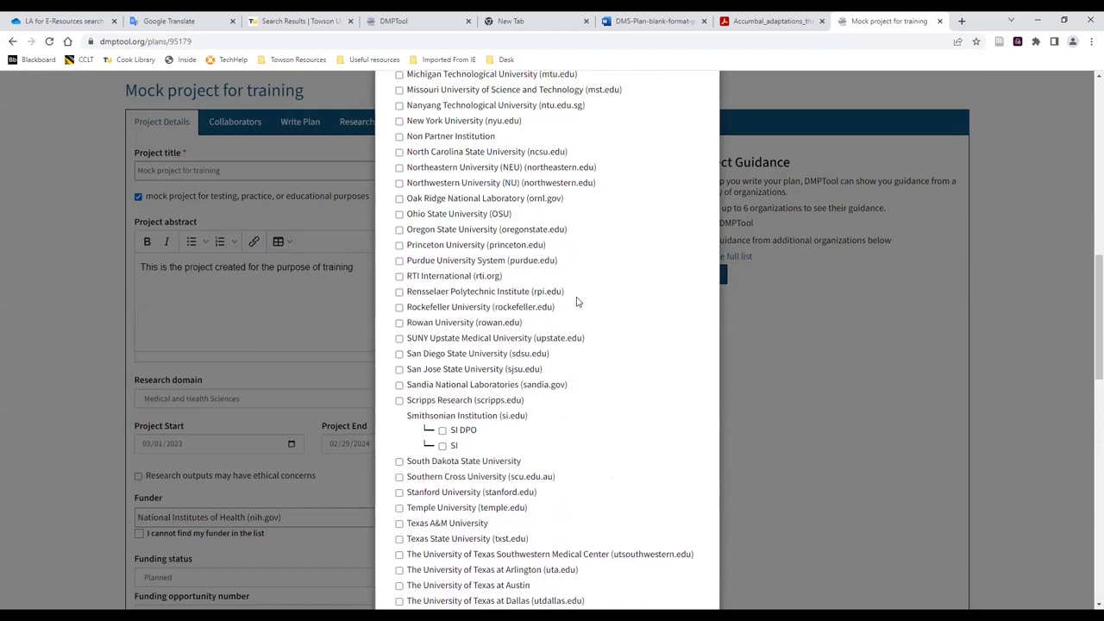
pyautogui.scroll(2, 577, 301)
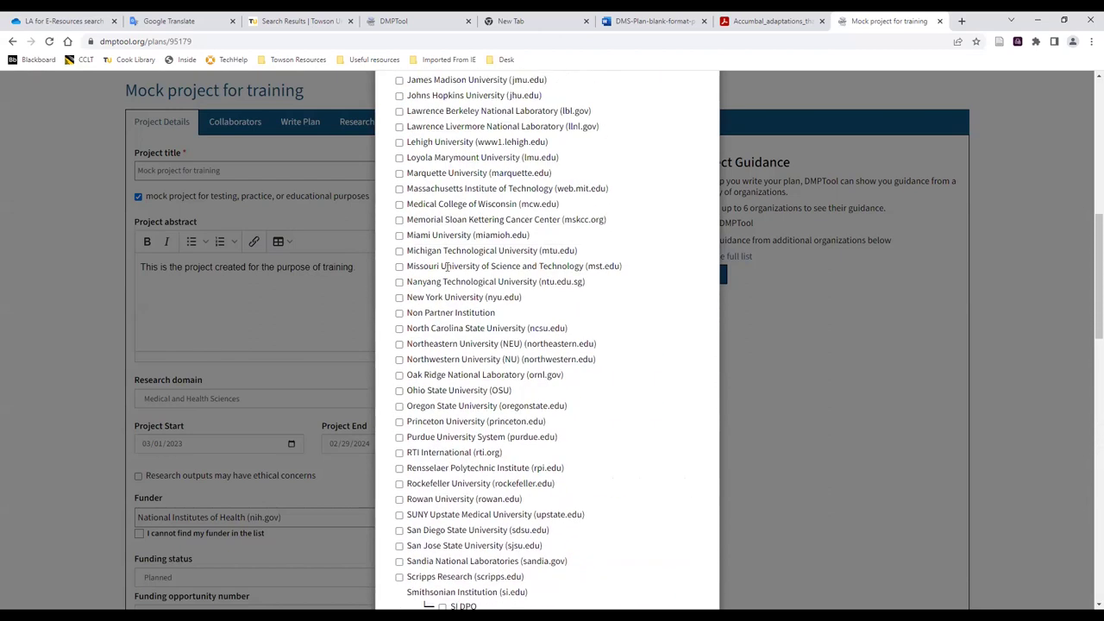
pyautogui.scroll(-4, 463, 330)
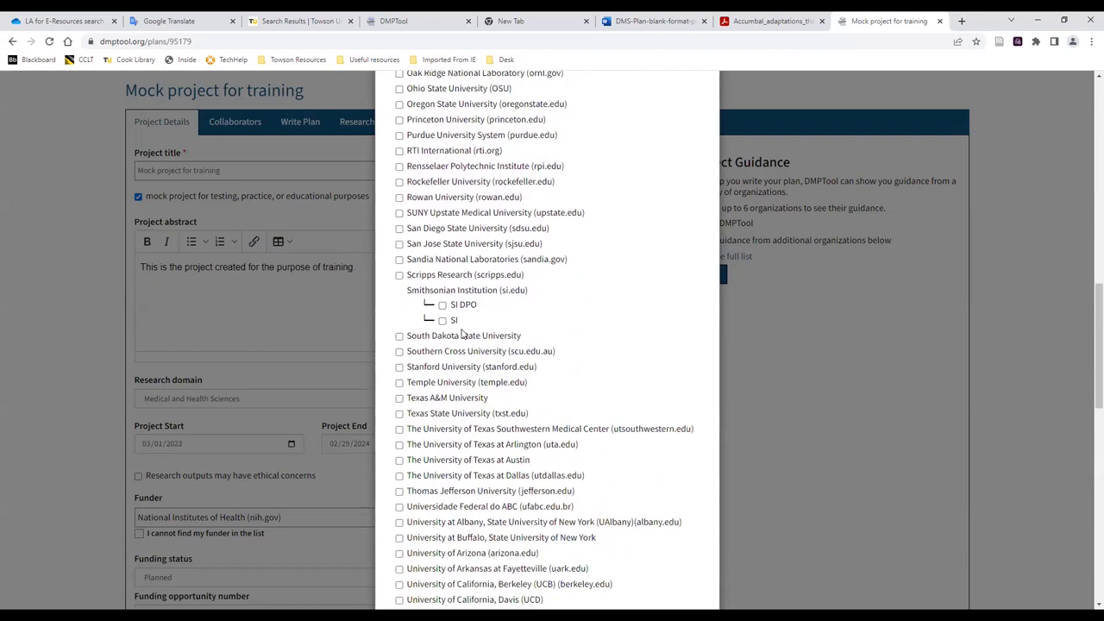
pyautogui.click(867, 292)
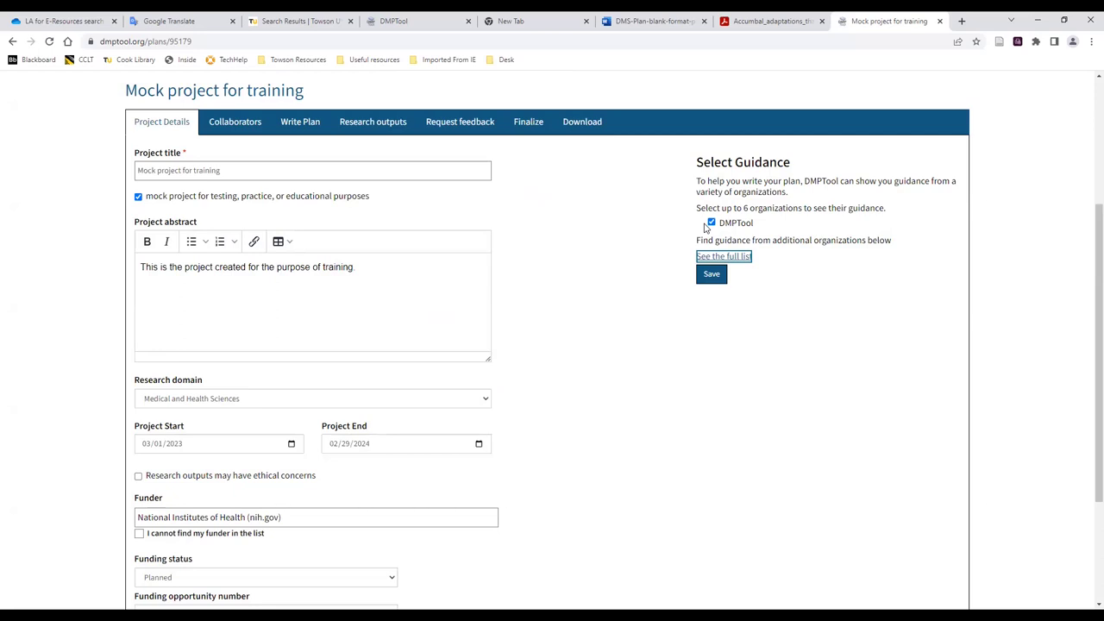
pyautogui.click(443, 175)
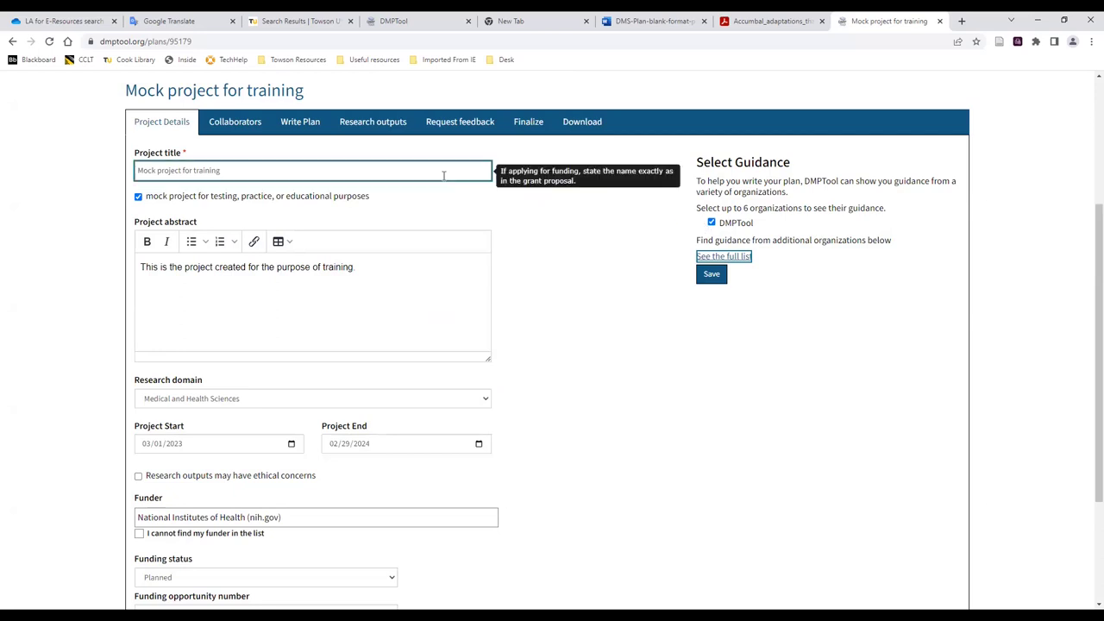
# Open the plan's Collaborators page and examine its project contributors and DMP collaborators
pyautogui.click(233, 122)
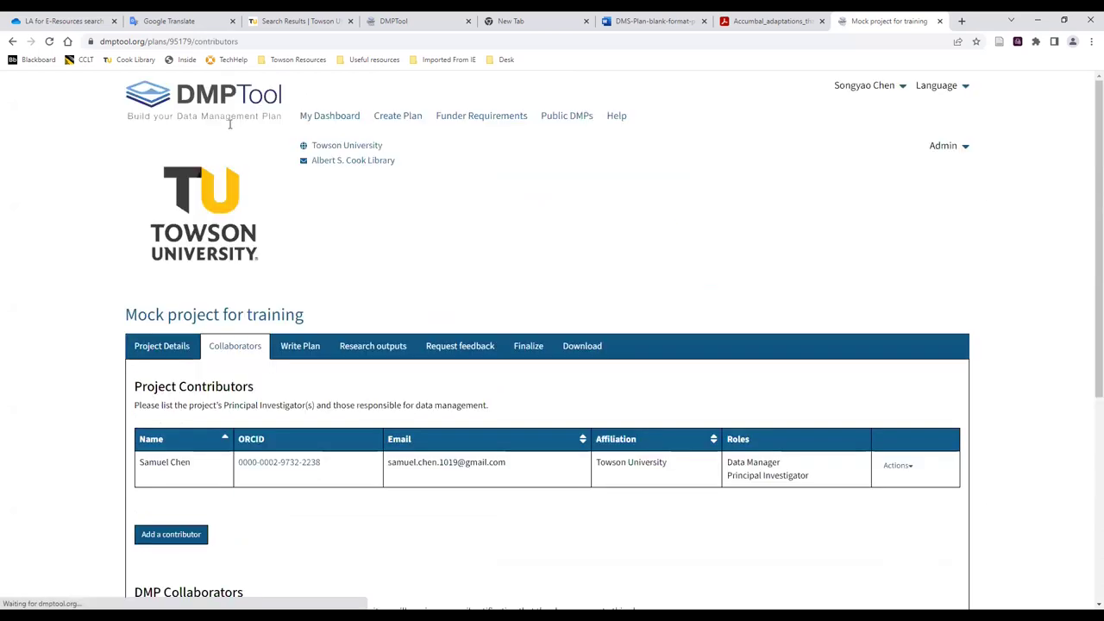
pyautogui.scroll(-3, 348, 316)
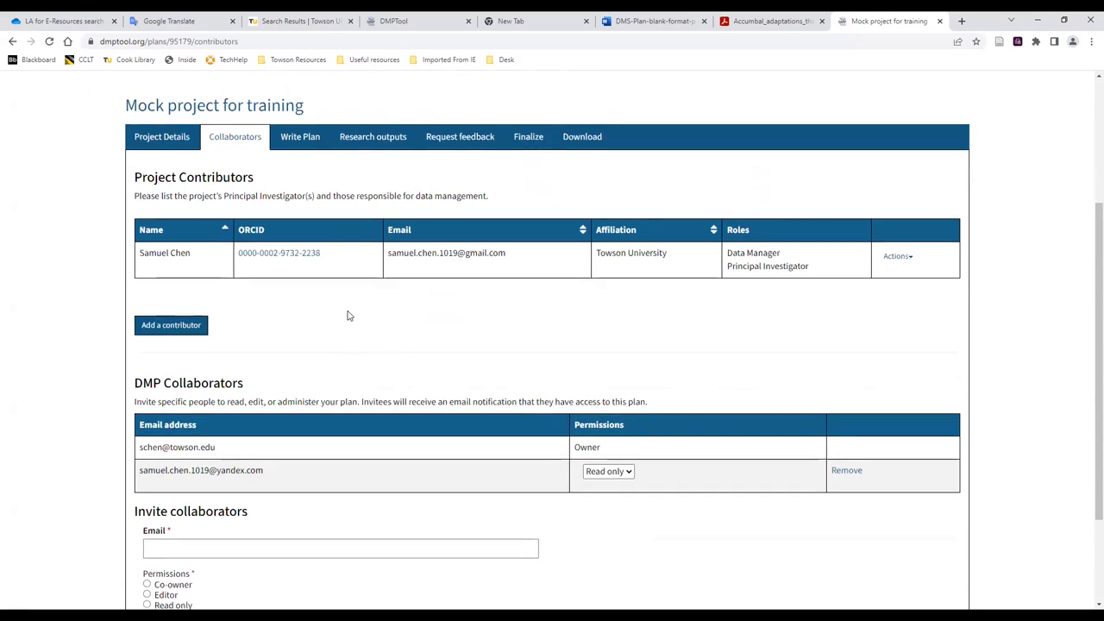
pyautogui.scroll(-2, 347, 316)
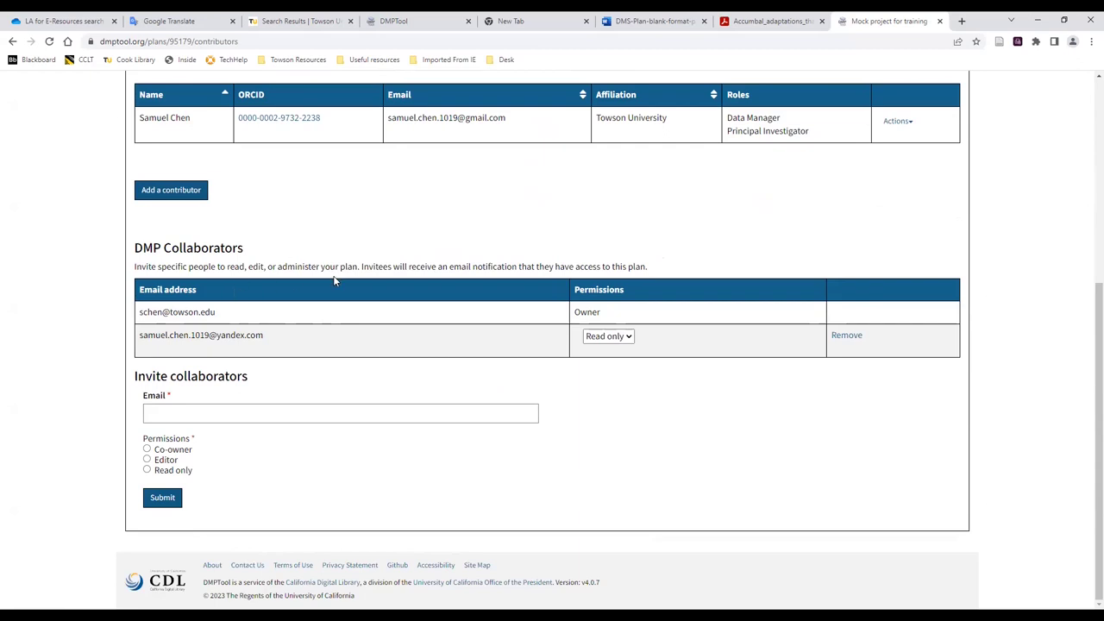
pyautogui.scroll(2, 335, 281)
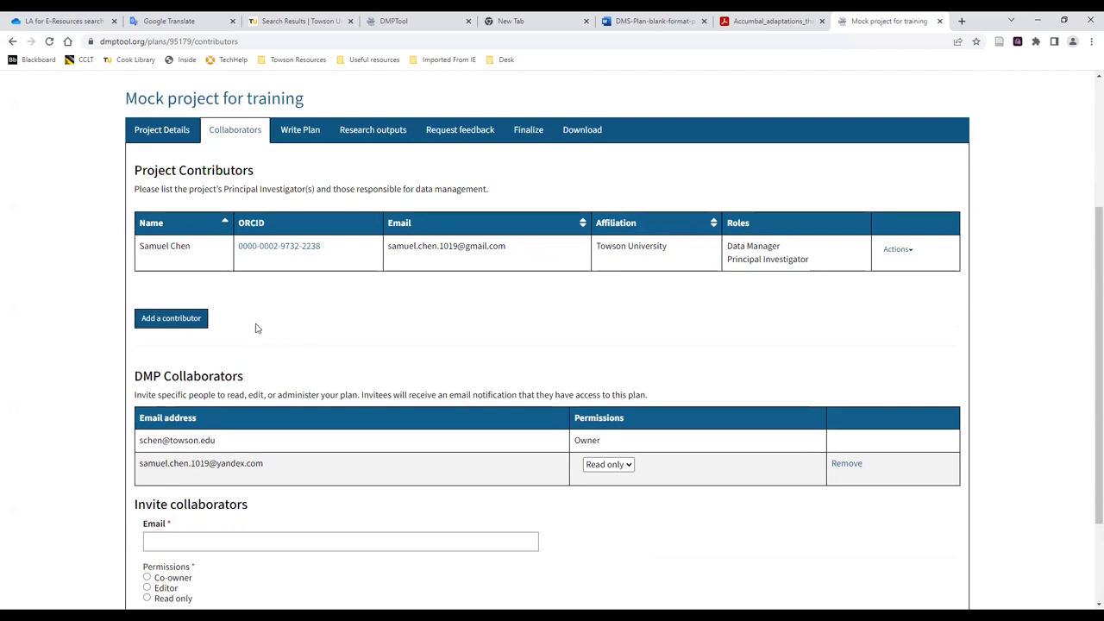
# Open the new contributor form to view its name, email, ORCID, affiliation and role fields, and cancel it
pyautogui.click(189, 316)
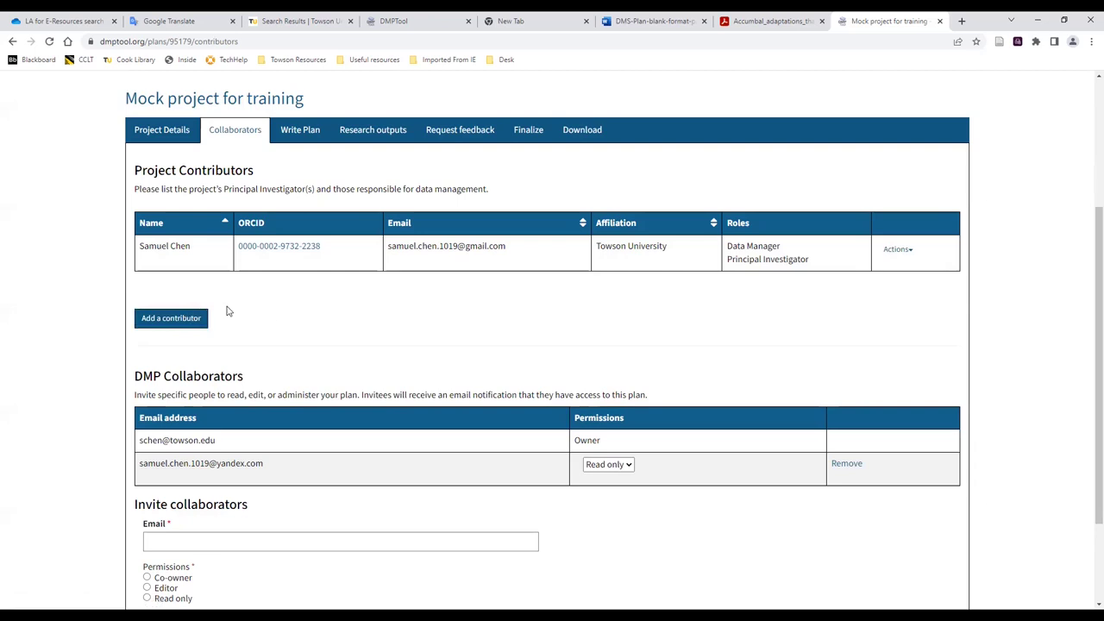
pyautogui.click(160, 322)
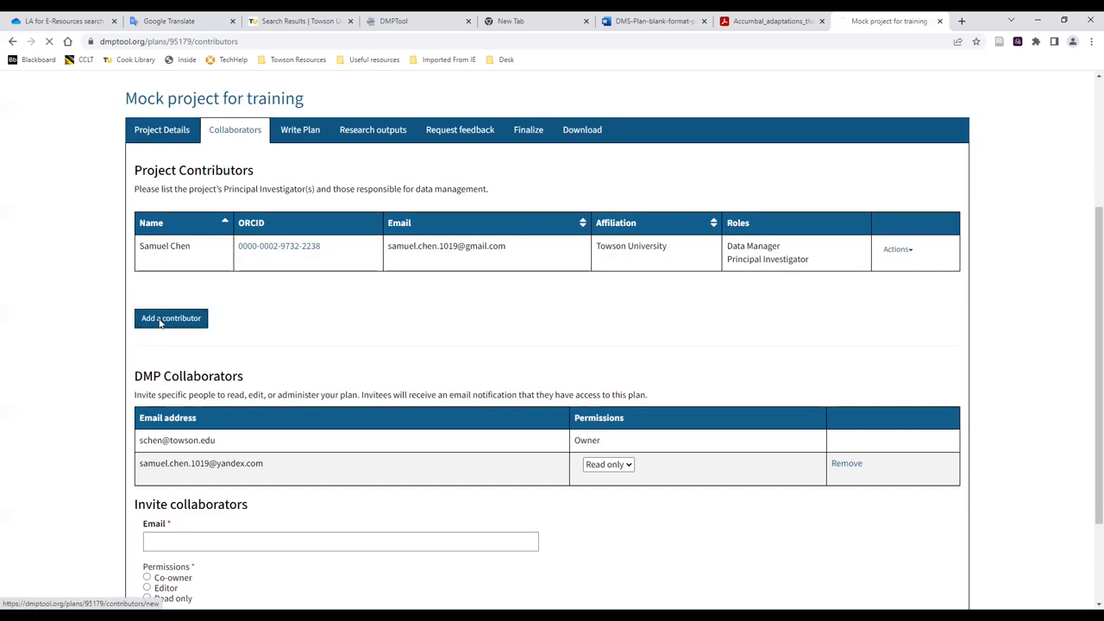
pyautogui.scroll(-2, 323, 331)
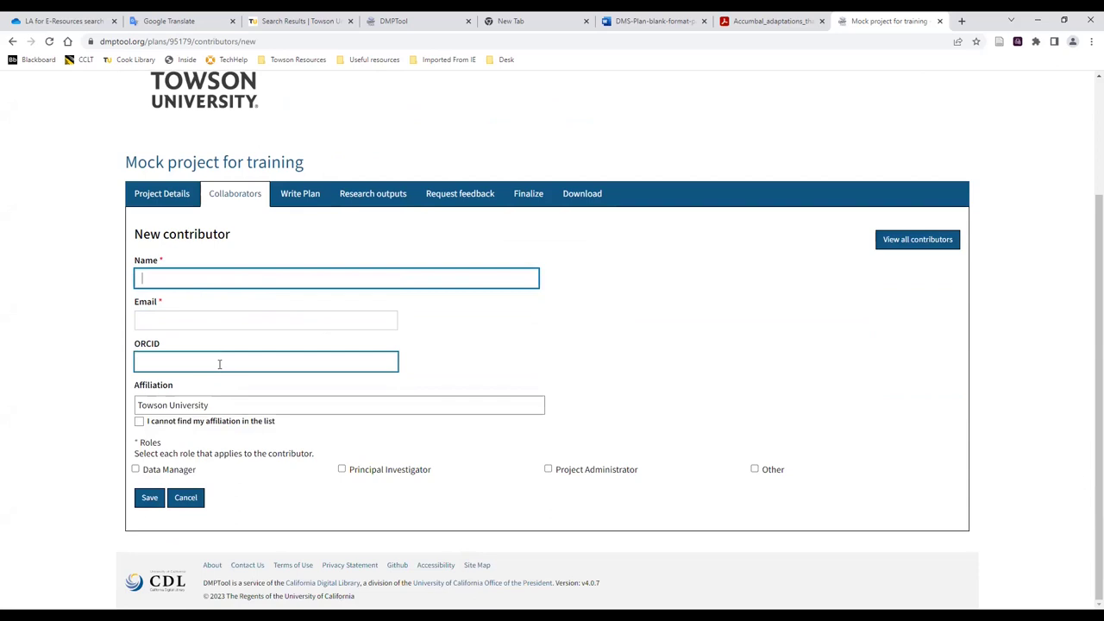
pyautogui.click(187, 498)
pyautogui.scroll(-2, 315, 401)
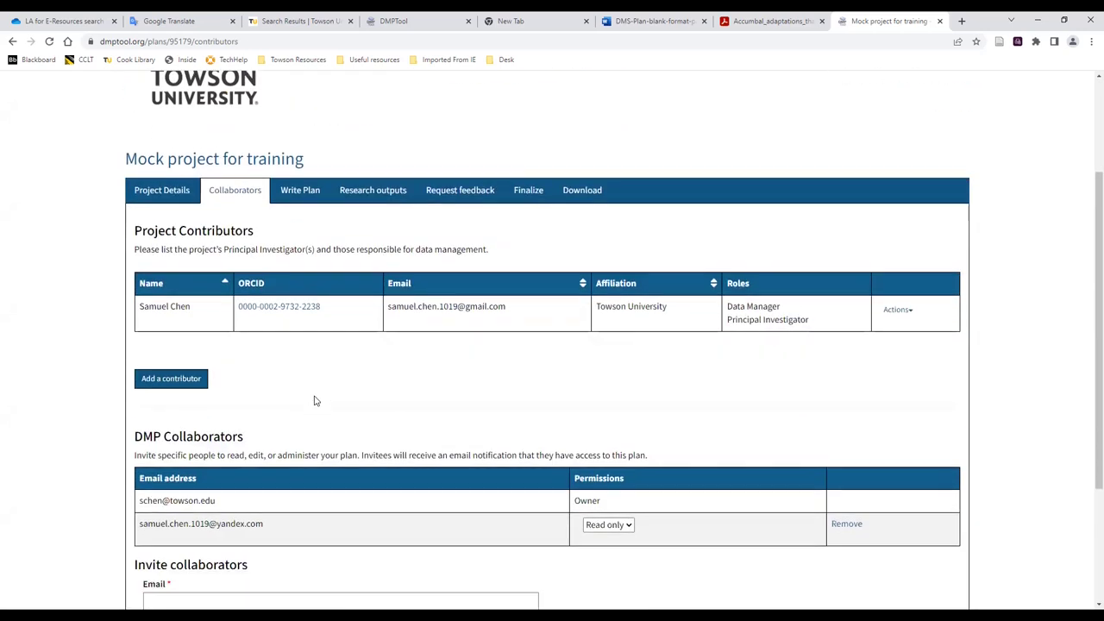
# Examine the email field and permission options for inviting collaborators to the plan
pyautogui.scroll(-2, 315, 401)
pyautogui.click(314, 403)
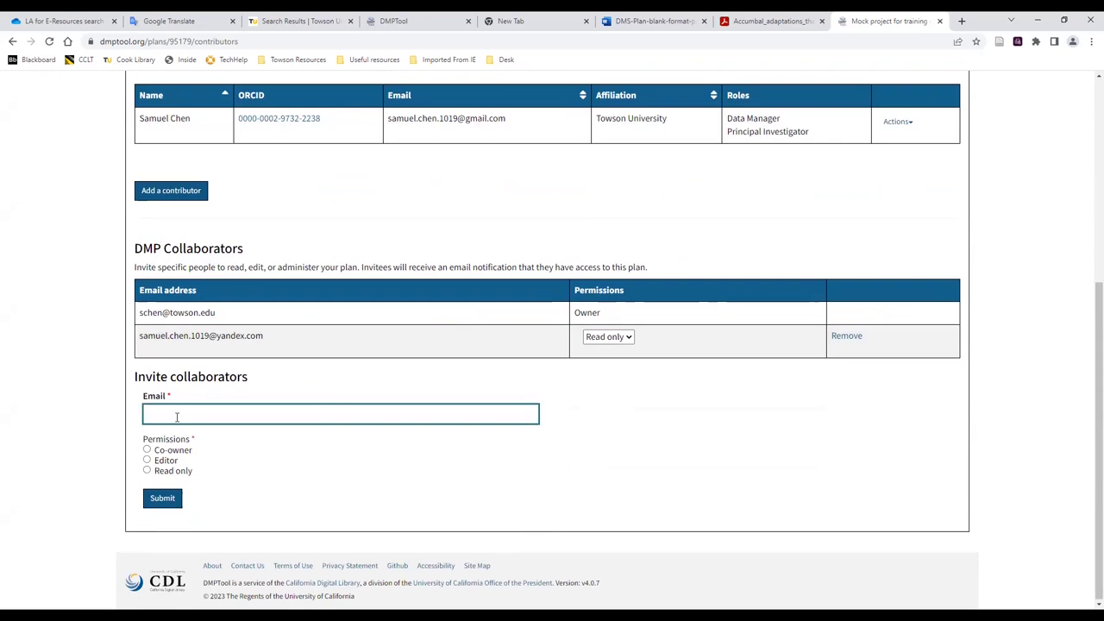
pyautogui.click(177, 417)
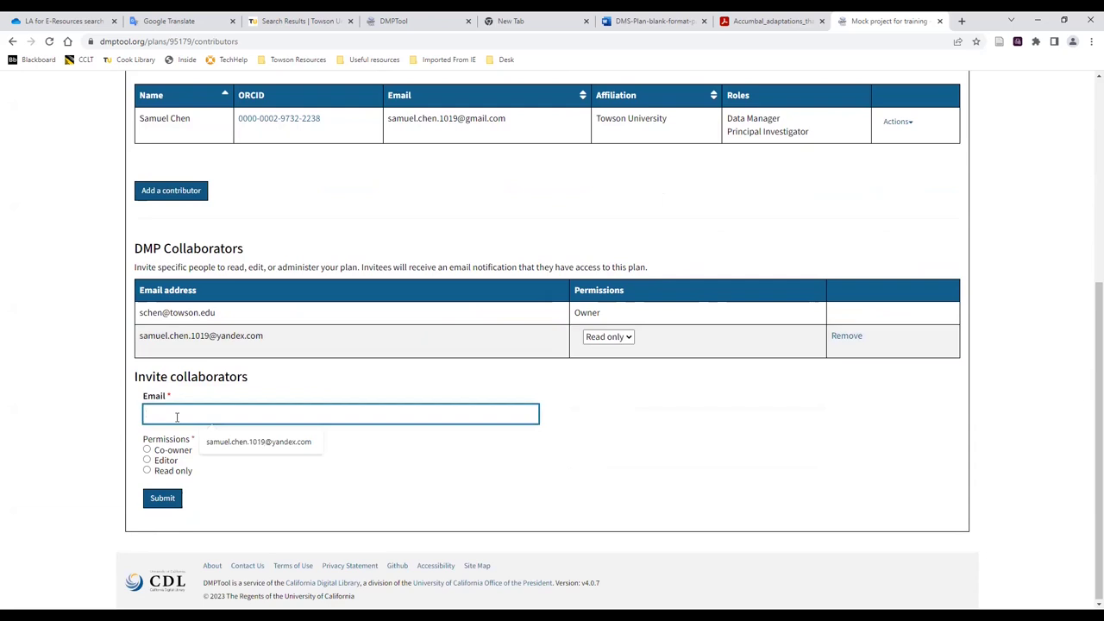
pyautogui.click(223, 500)
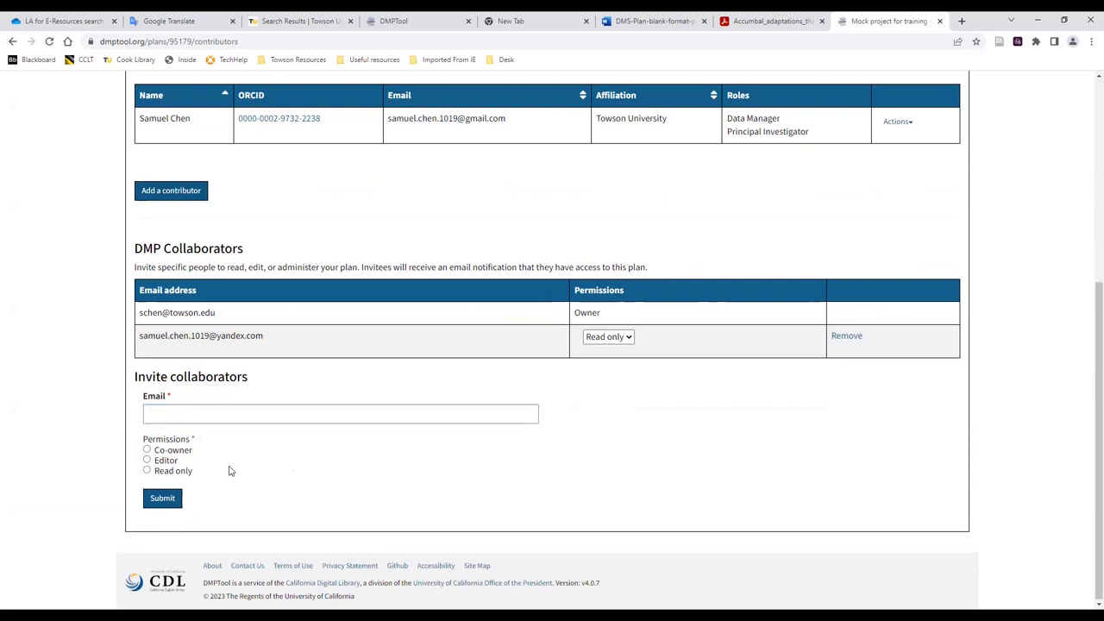
pyautogui.moveTo(172, 451)
pyautogui.click(228, 411)
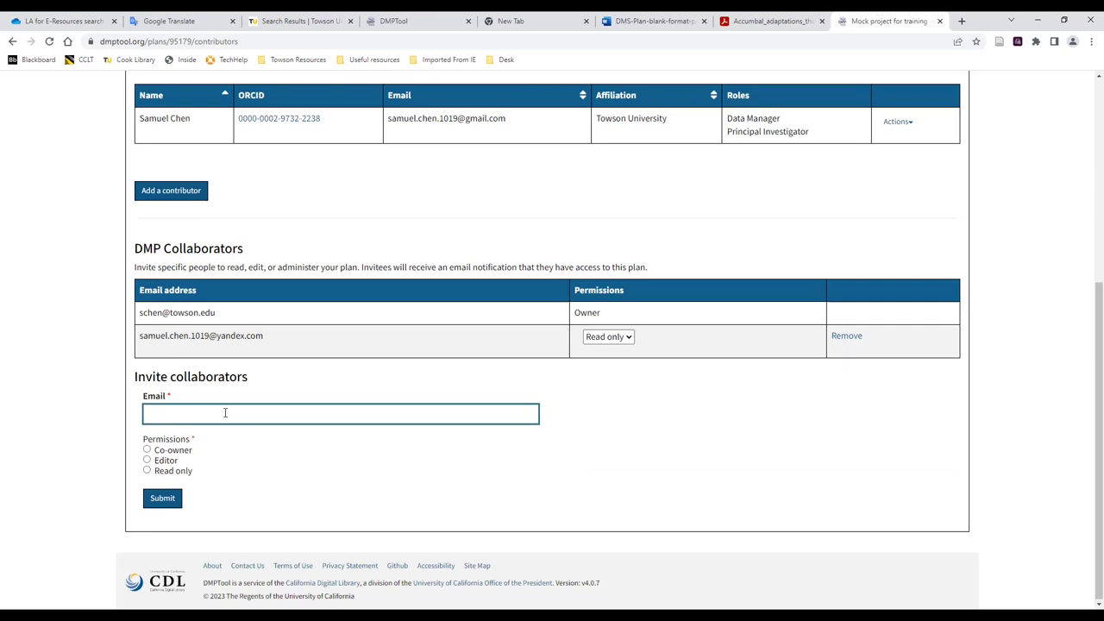
# Open the Write Plan page, try expanding and collapsing all sections, and leave every section expanded
pyautogui.scroll(4, 311, 328)
pyautogui.click(303, 320)
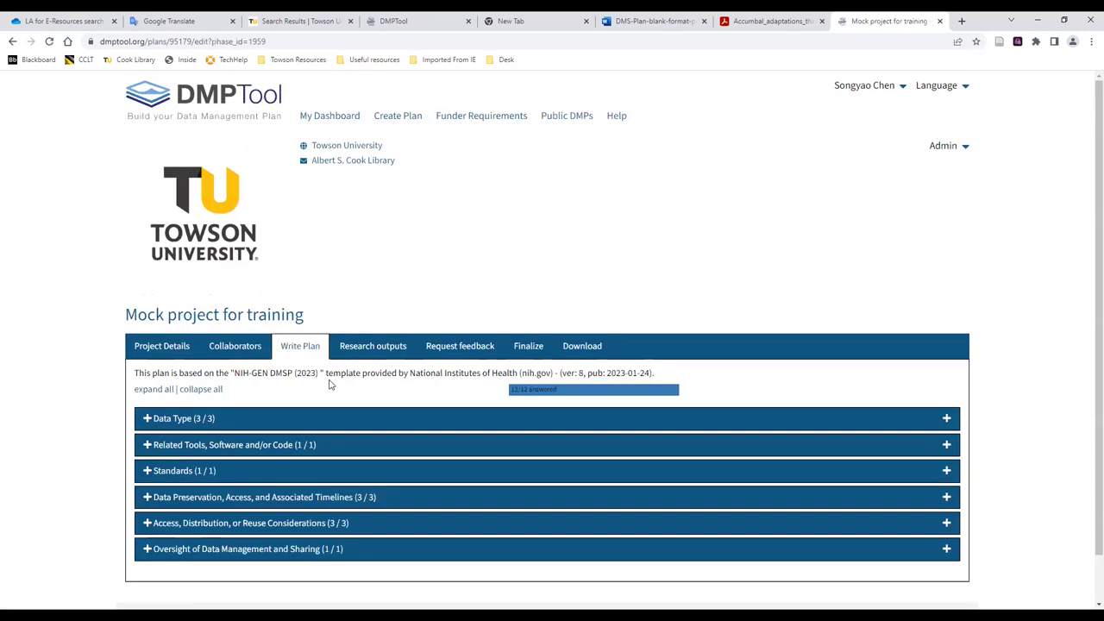
pyautogui.scroll(-1, 329, 379)
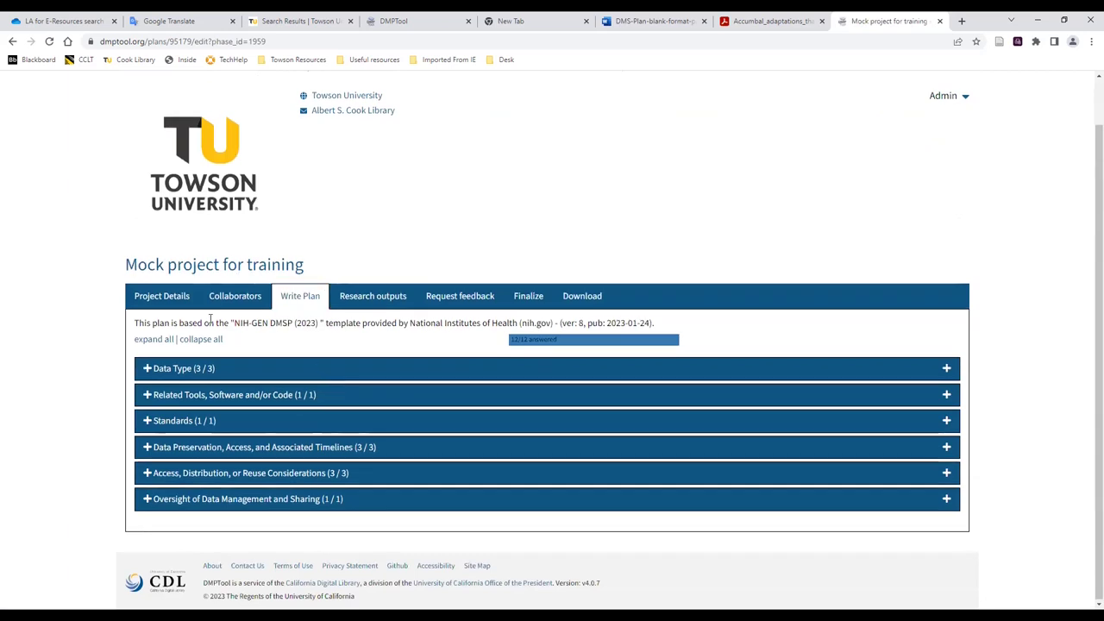
pyautogui.click(194, 339)
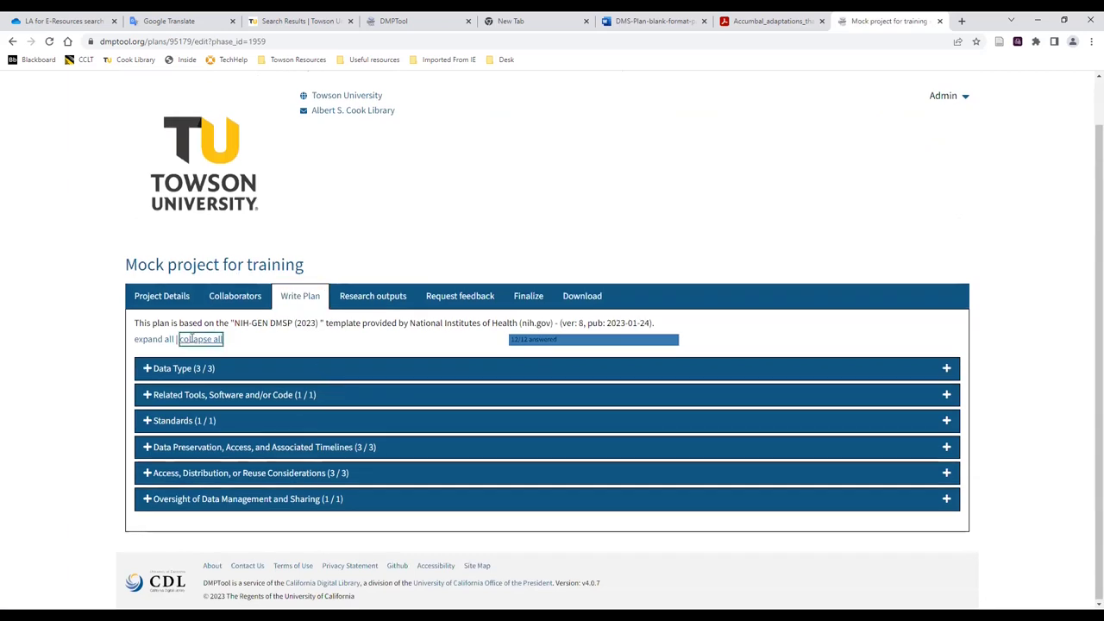
pyautogui.click(153, 339)
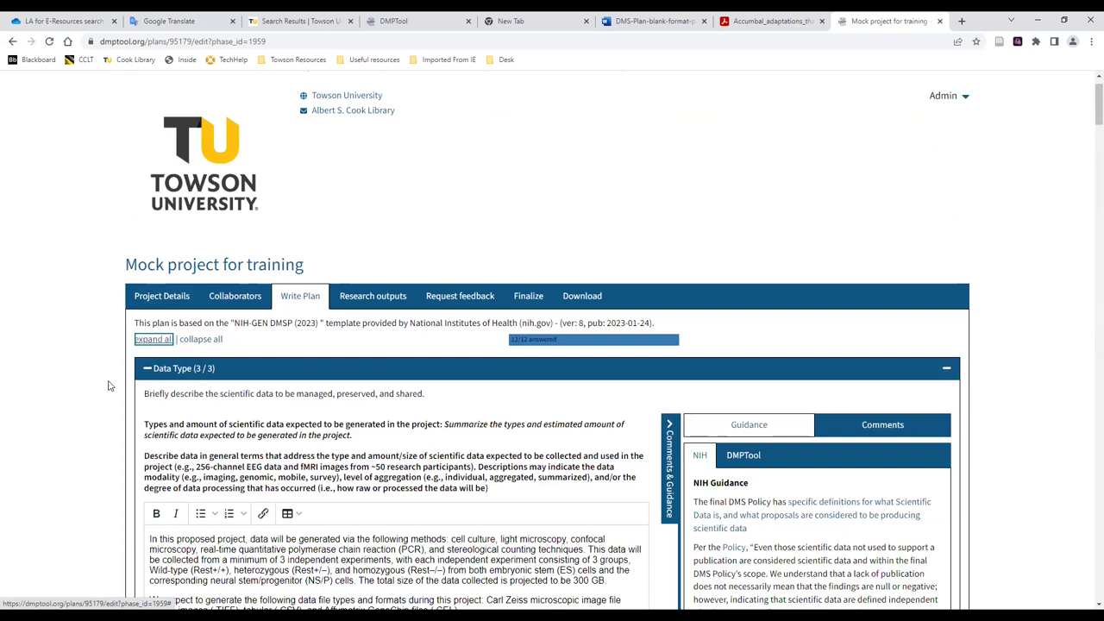
pyautogui.scroll(-1, 110, 382)
pyautogui.click(192, 279)
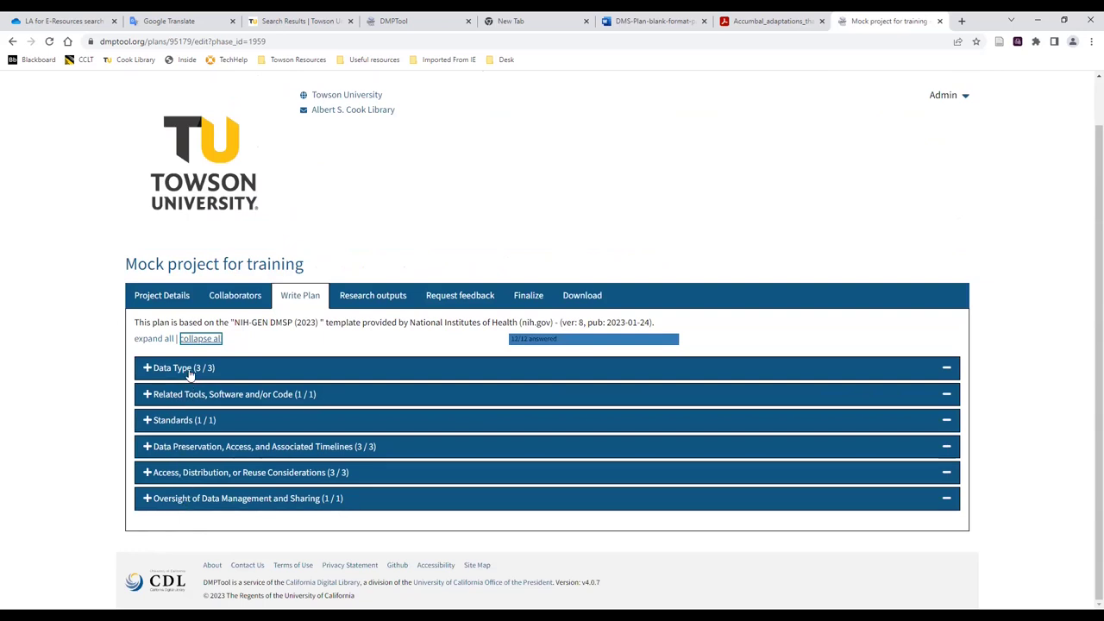
pyautogui.click(152, 339)
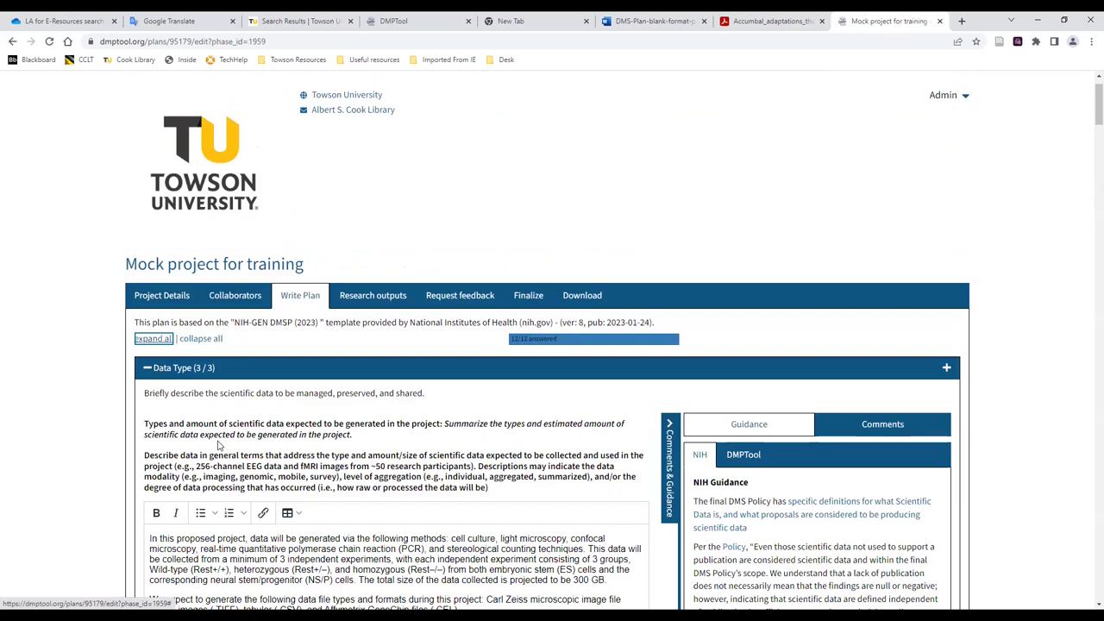
# Examine the NIH guidance for the first Data Type question, and switch to the DMPTool guidance
pyautogui.scroll(-1, 219, 445)
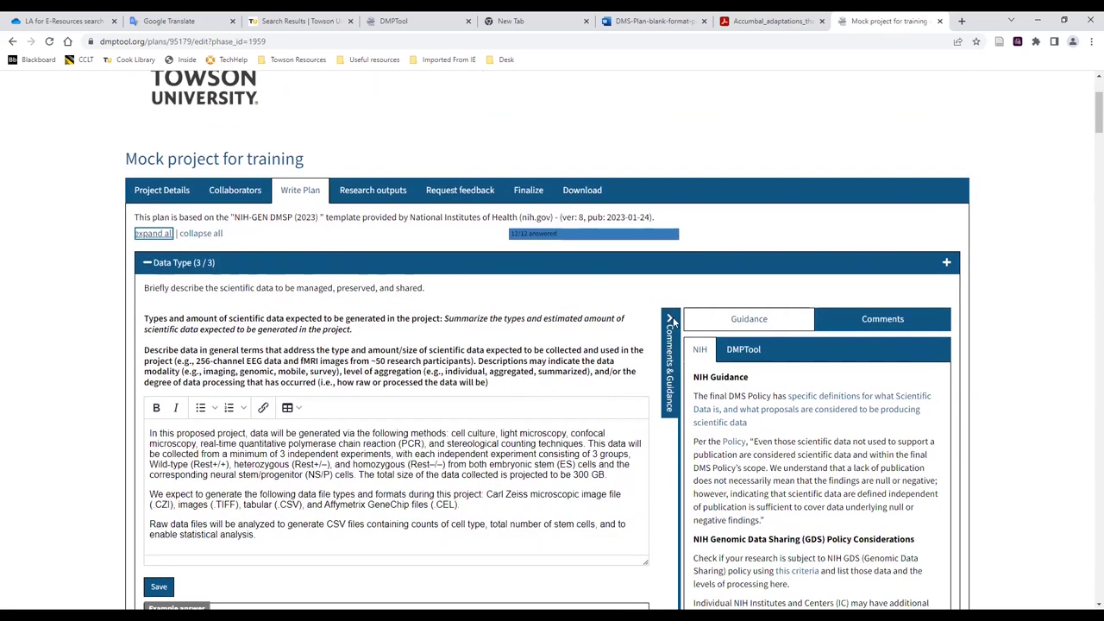
pyautogui.scroll(-1, 865, 315)
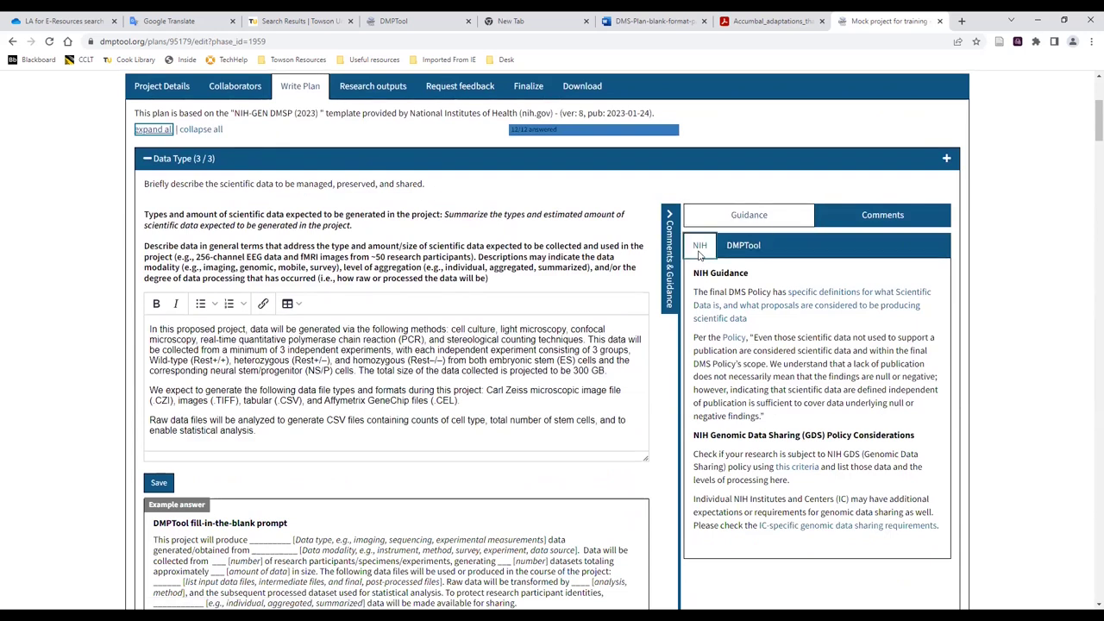
pyautogui.click(753, 247)
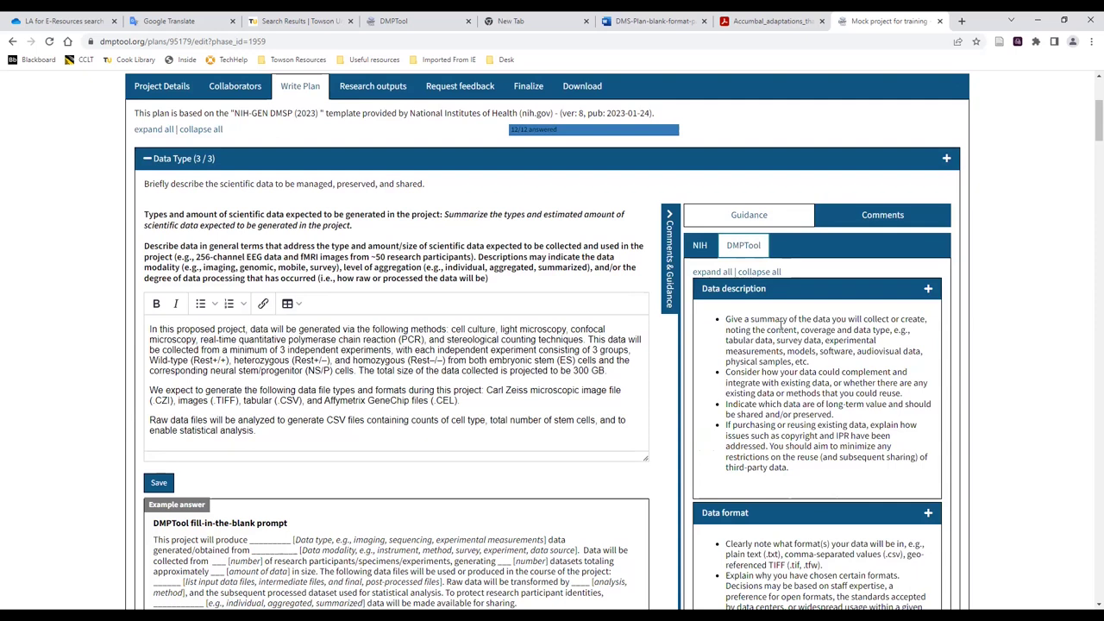
# Examine the first Data Type question's answer editor, the example answer, and the DMPTool guidance on data description and format
pyautogui.scroll(-1, 782, 326)
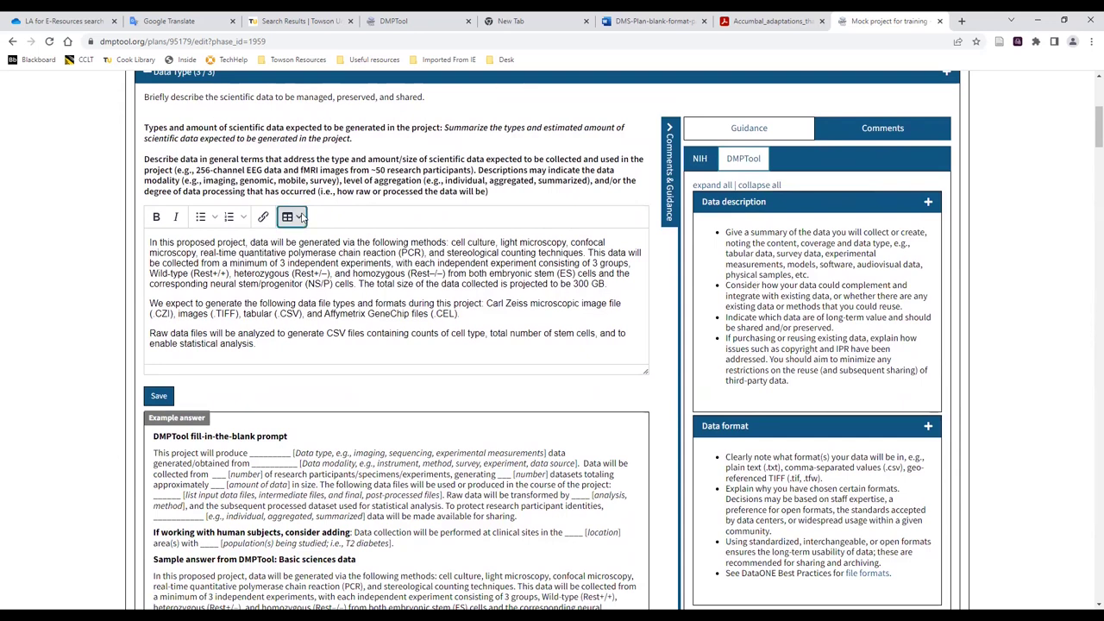
pyautogui.scroll(-2, 274, 309)
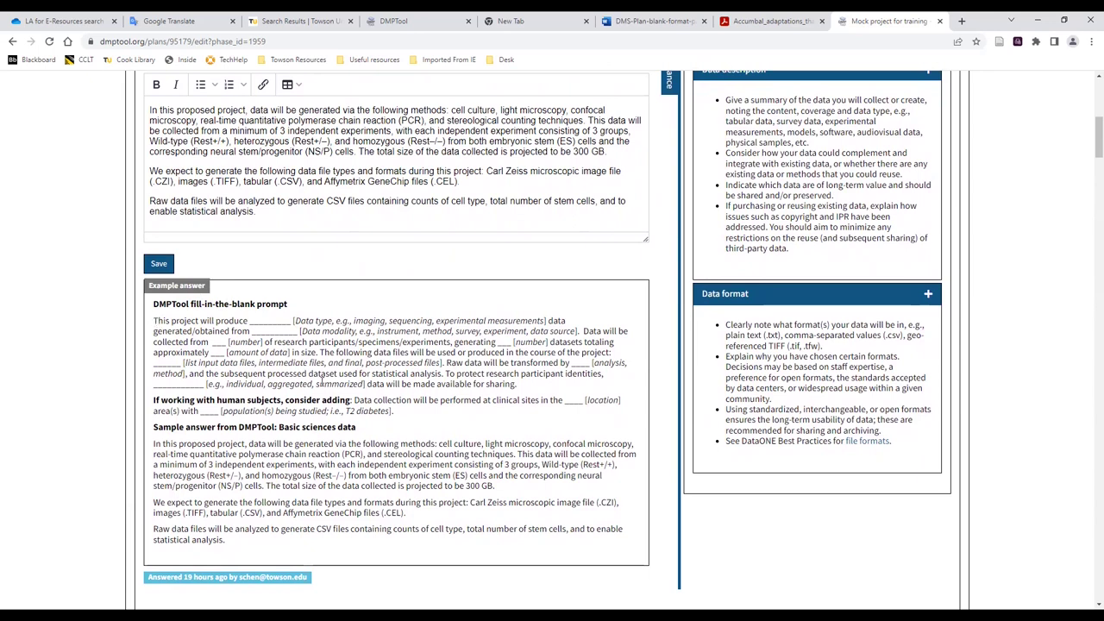
pyautogui.scroll(1, 319, 386)
pyautogui.scroll(-1, 254, 339)
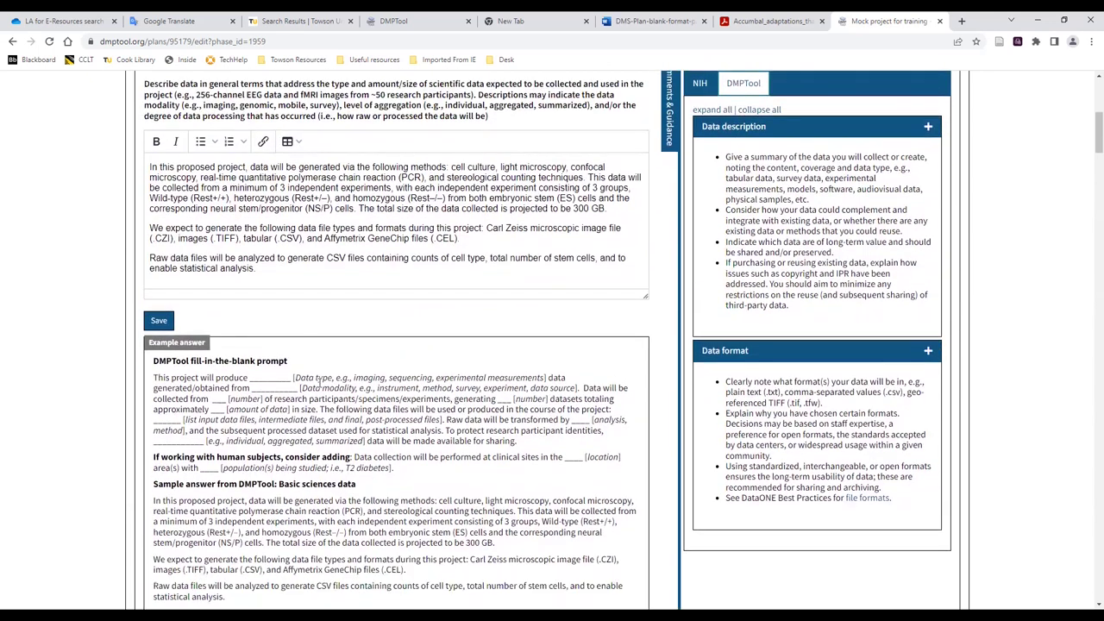
pyautogui.scroll(2, 333, 405)
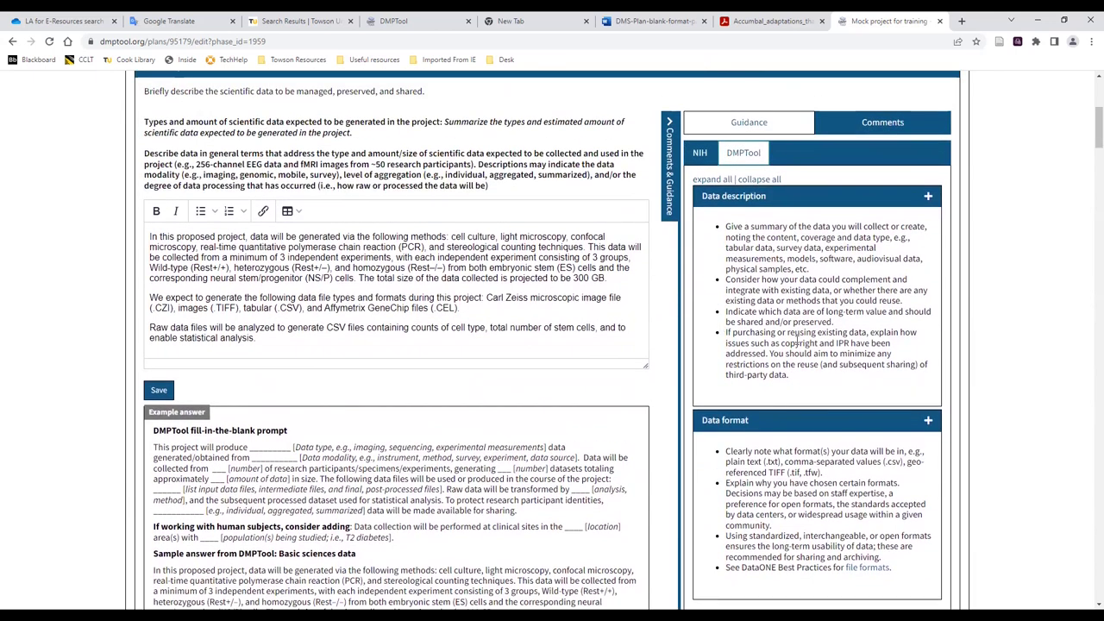
pyautogui.scroll(-1, 792, 343)
pyautogui.scroll(1, 779, 338)
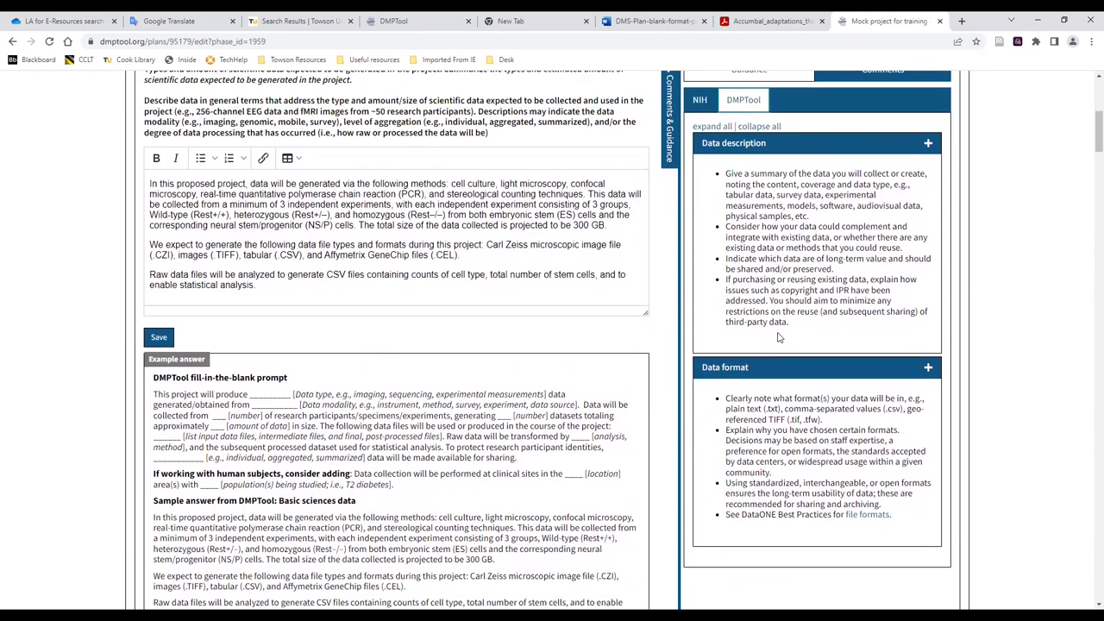
# Examine the second Data Type question on preserved and shared data, comparing its DMPTool guidance, NIH guidance, written answer and example answer
pyautogui.scroll(-5, 780, 337)
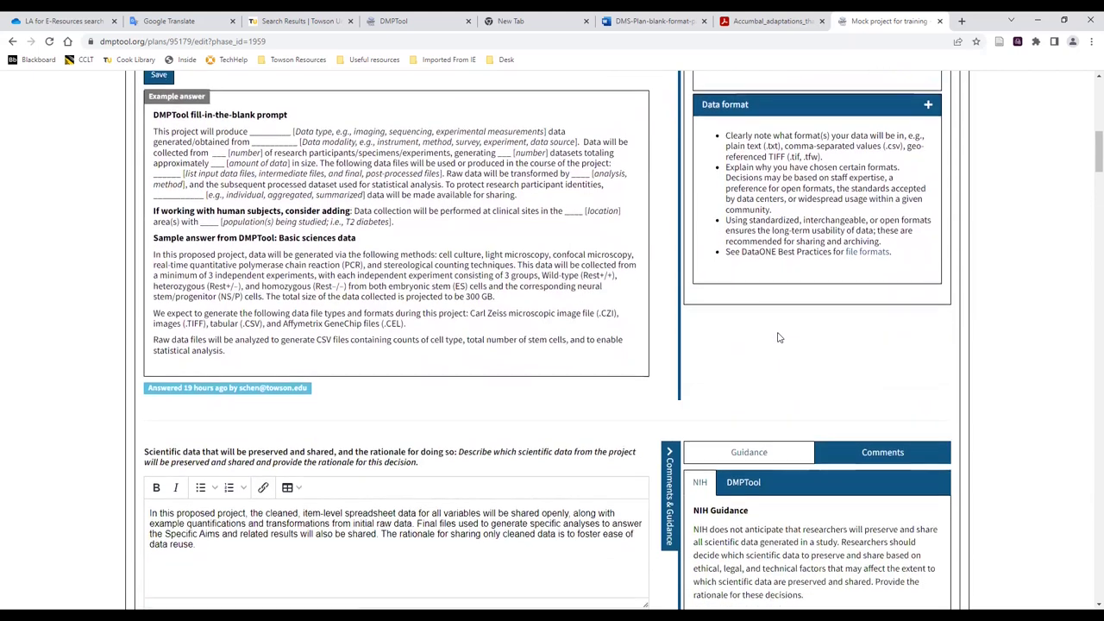
pyautogui.scroll(-1, 779, 333)
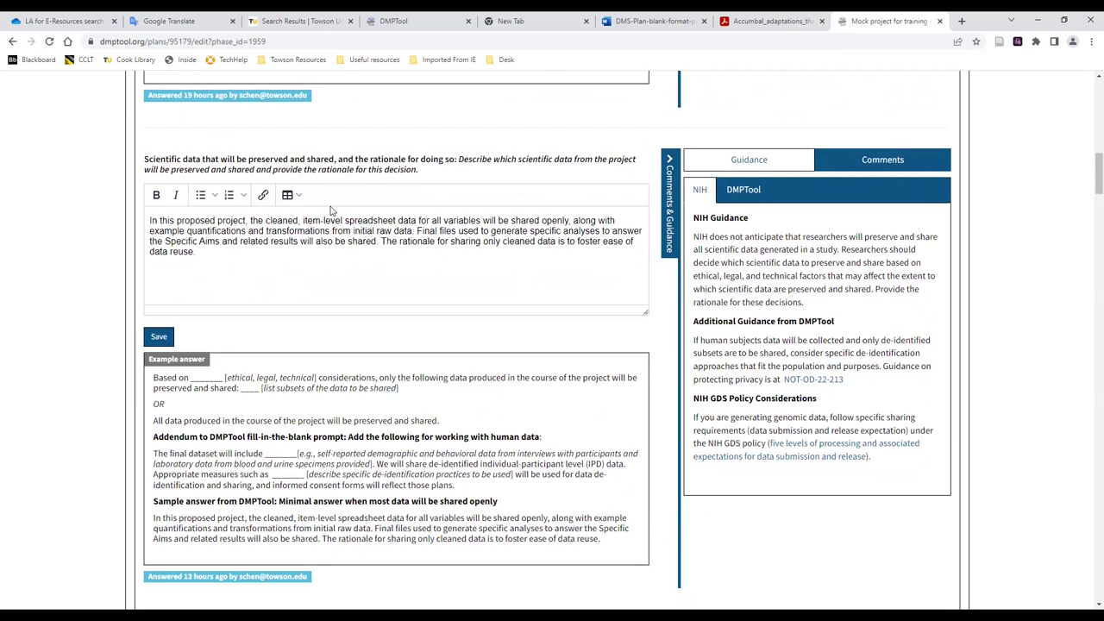
pyautogui.scroll(-1, 330, 209)
pyautogui.click(751, 123)
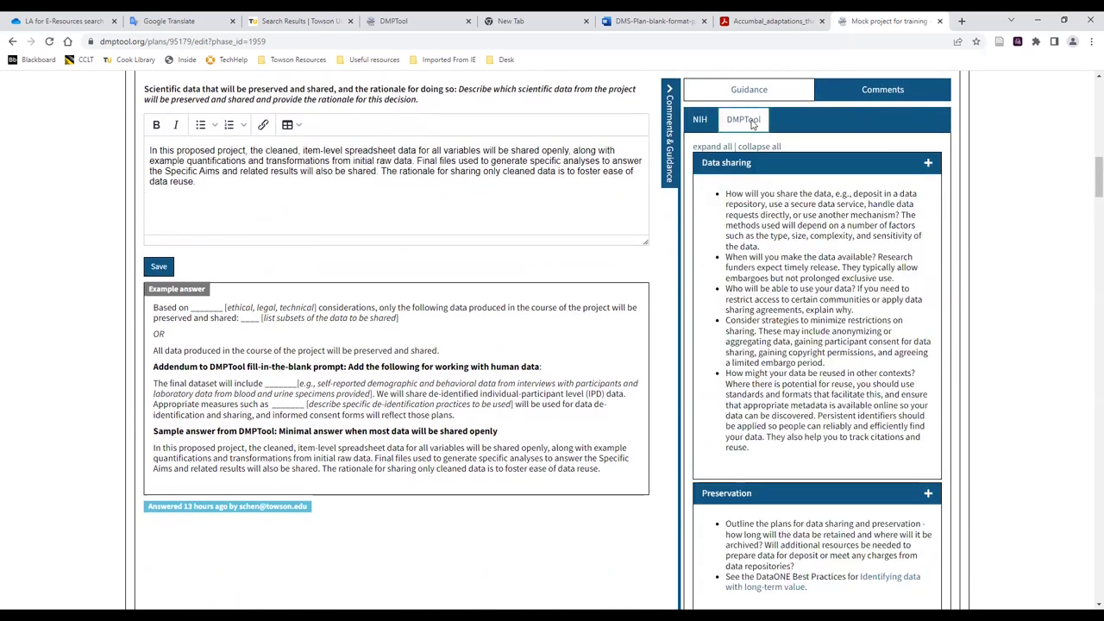
pyautogui.click(700, 119)
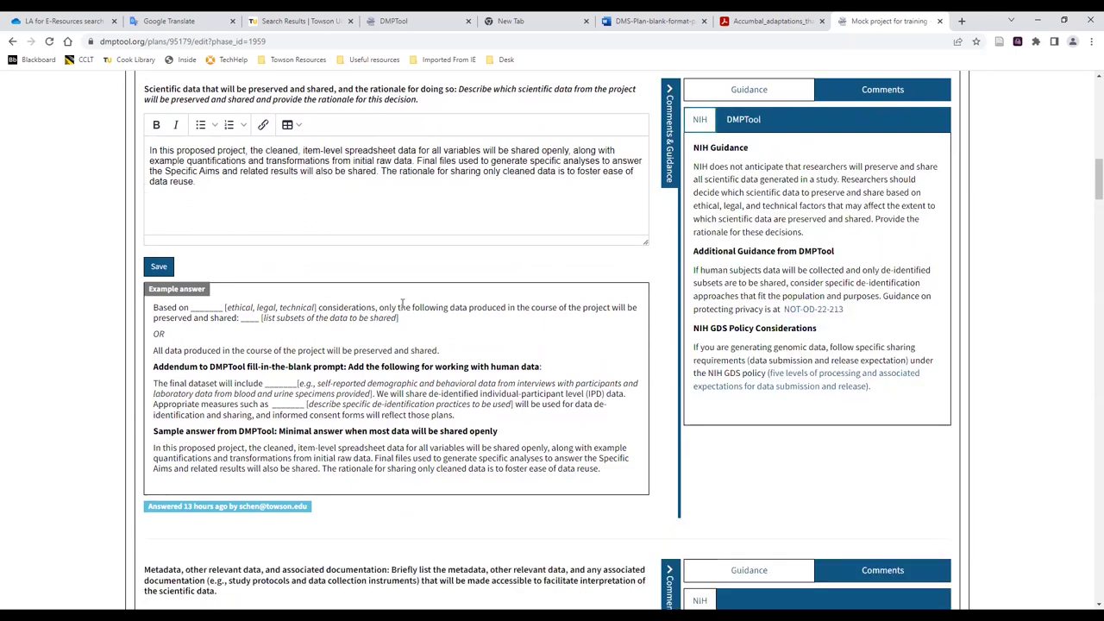
pyautogui.scroll(-1, 404, 302)
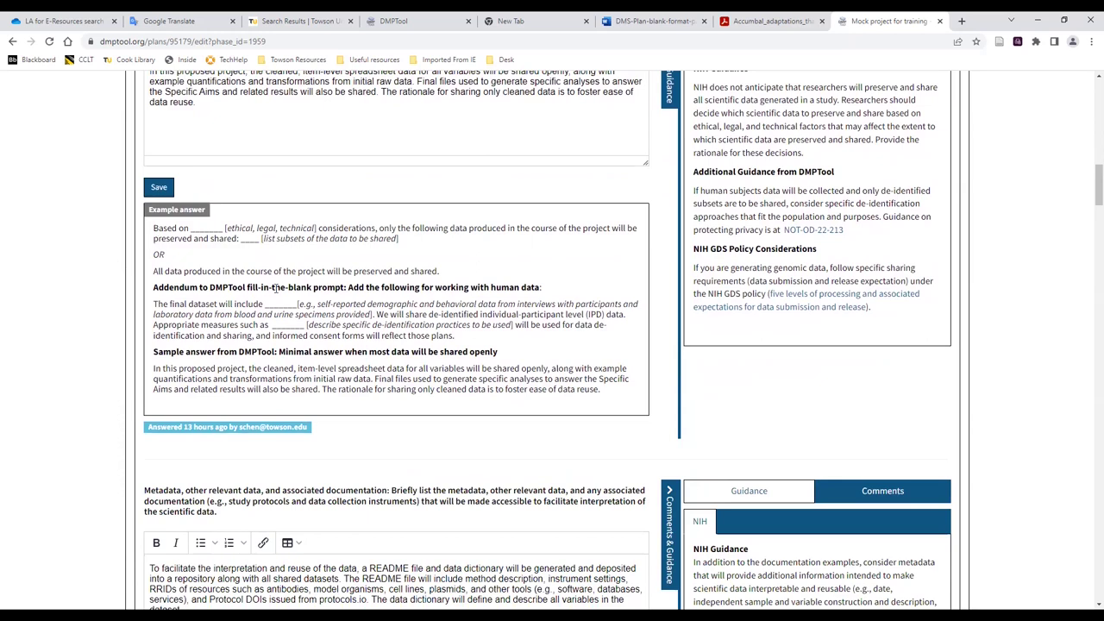
pyautogui.scroll(3, 317, 297)
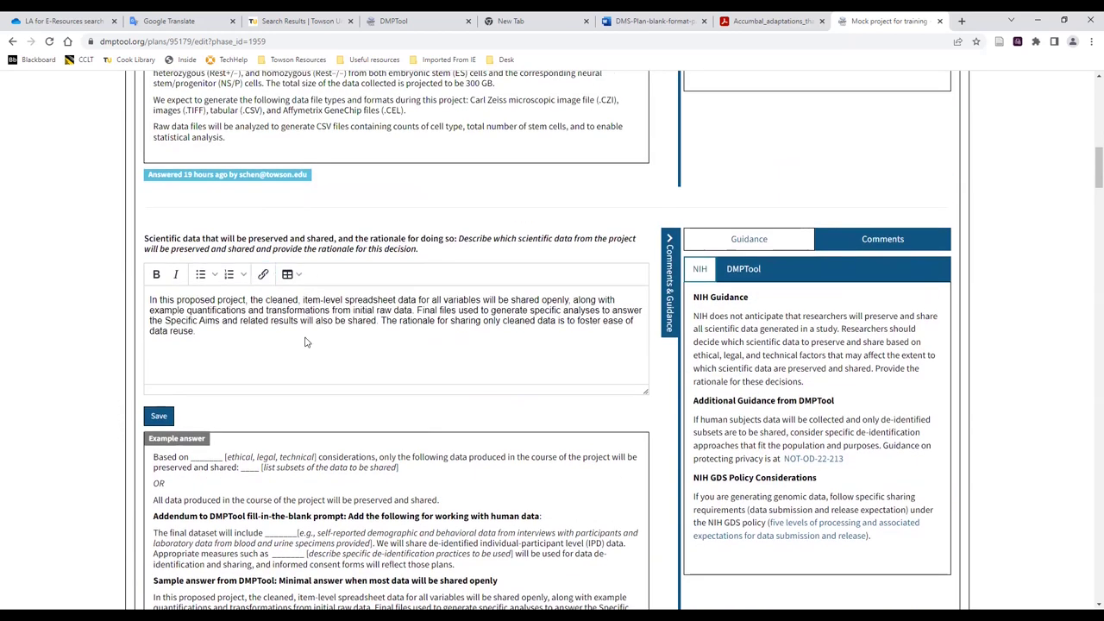
# Examine the metadata and documentation question with its NIH guidance, and look through the Related Tools, Software and/or Code and Standards sections
pyautogui.scroll(-6, 306, 343)
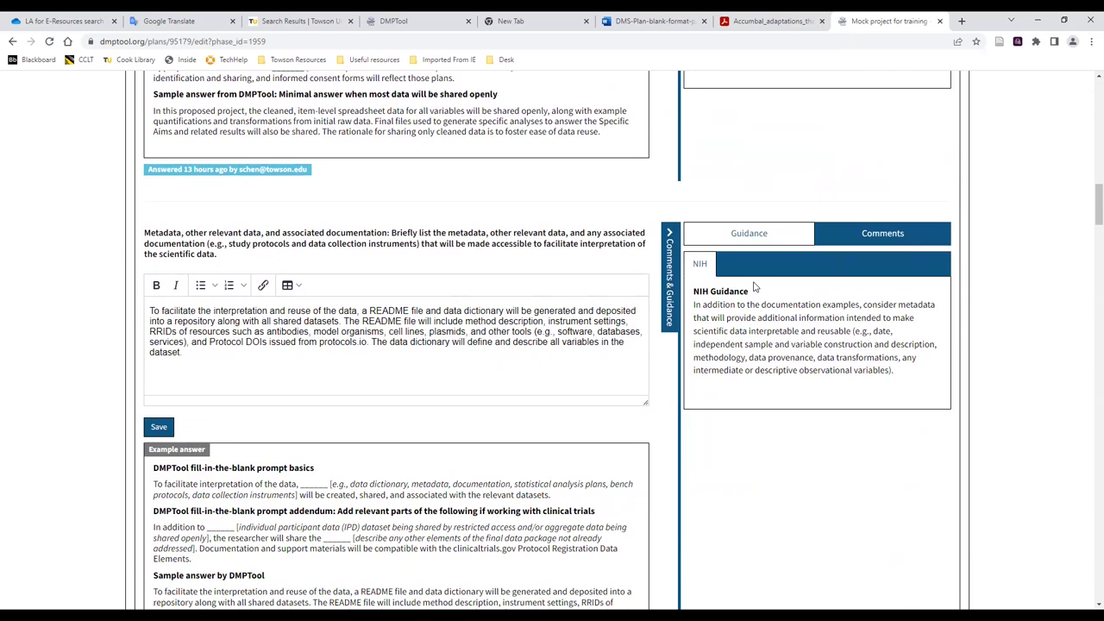
pyautogui.scroll(-2, 328, 373)
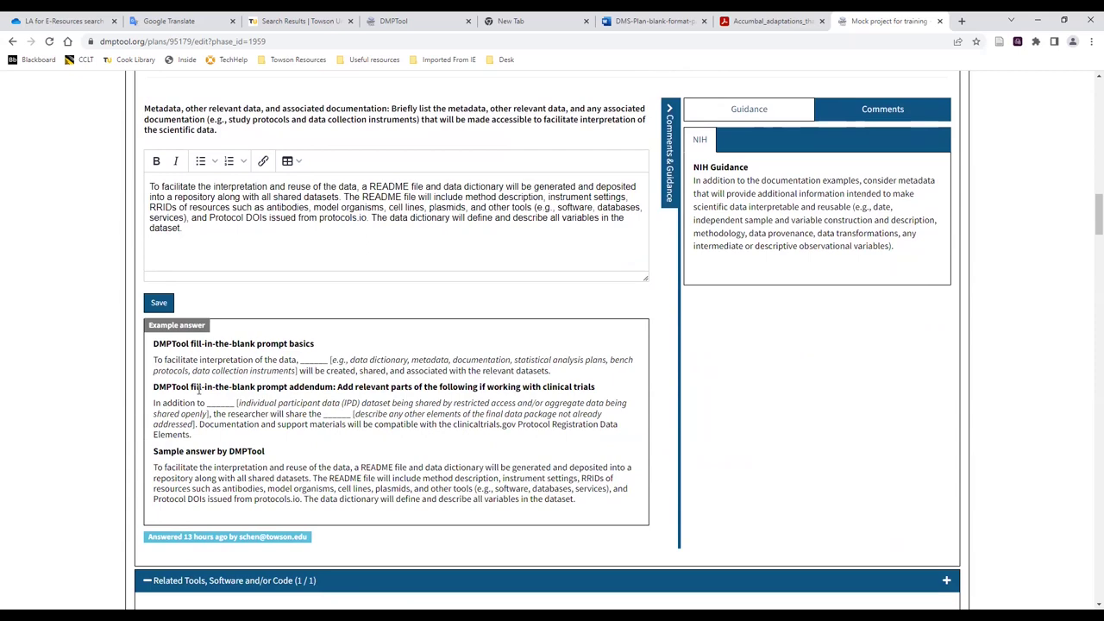
pyautogui.scroll(-4, 353, 314)
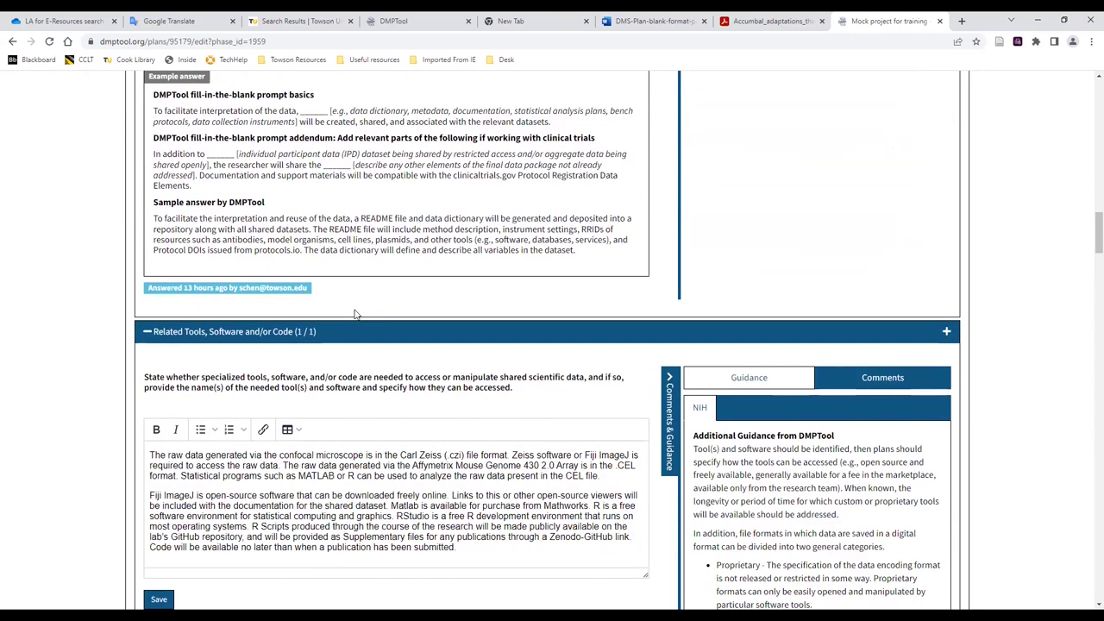
pyautogui.scroll(-12, 354, 314)
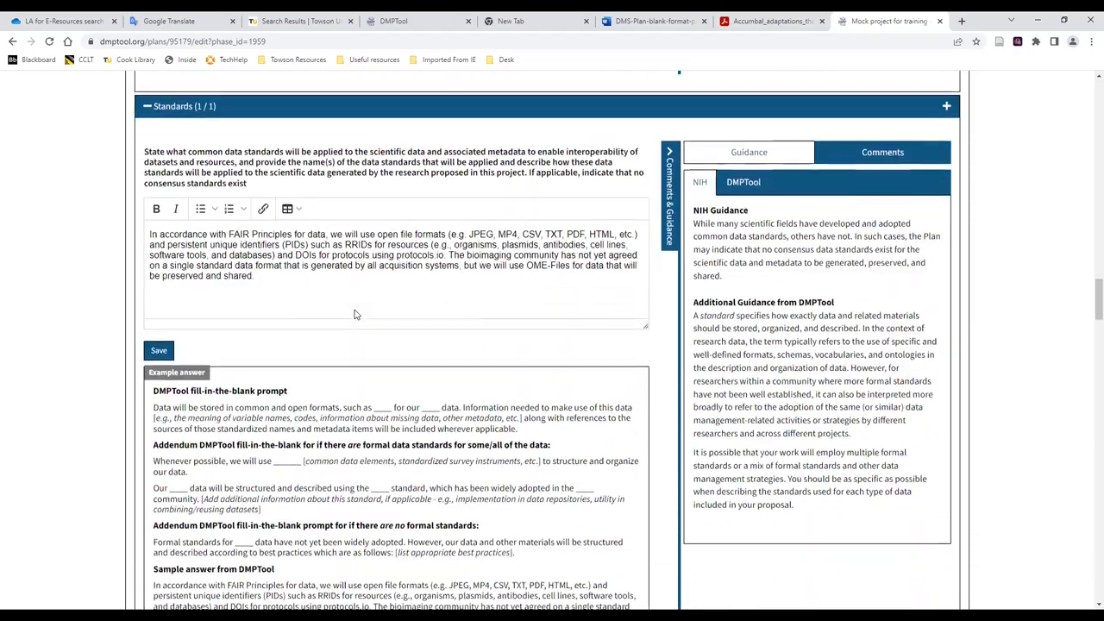
# Return to the start of the written plan and collapse all of its sections
pyautogui.scroll(15, 353, 314)
pyautogui.scroll(12, 353, 314)
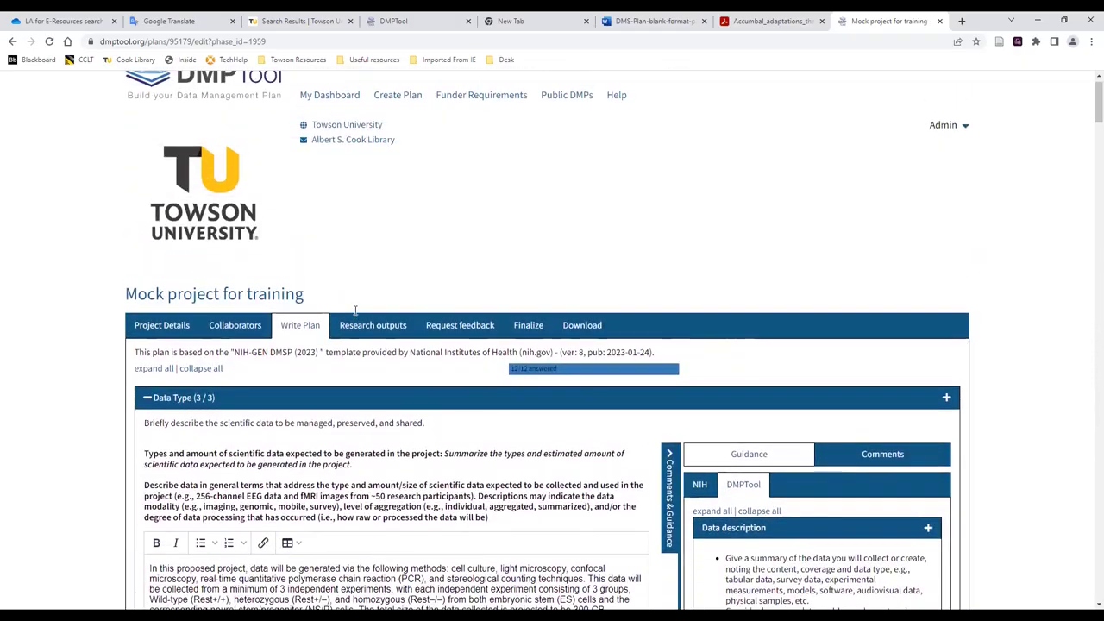
pyautogui.click(208, 369)
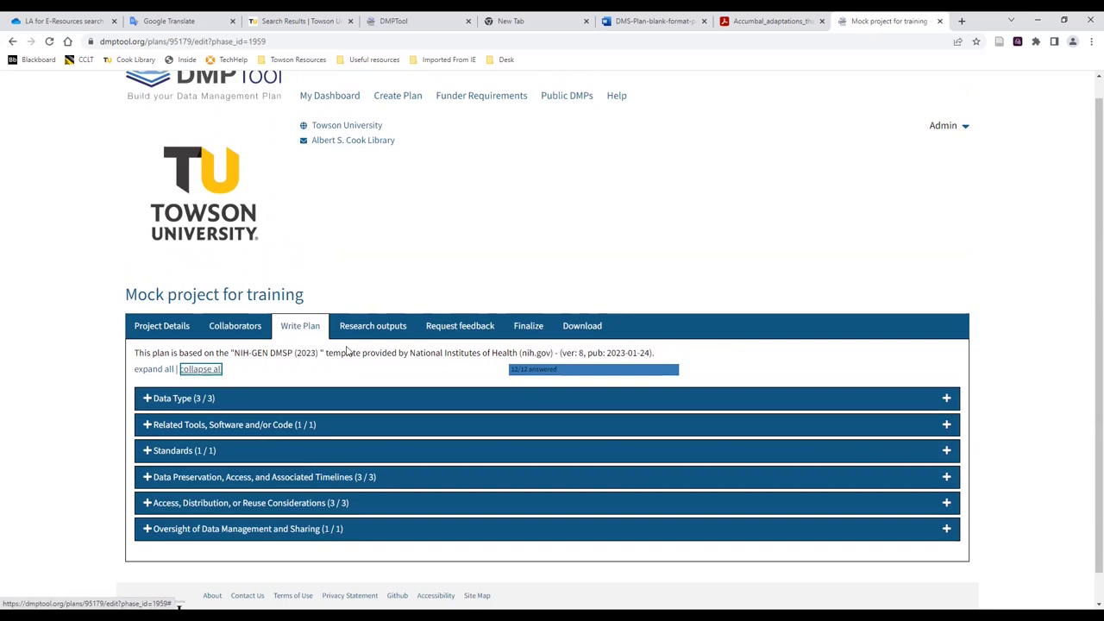
# Open the plan's research outputs, start a new research output, and set its type to Dataset
pyautogui.click(368, 331)
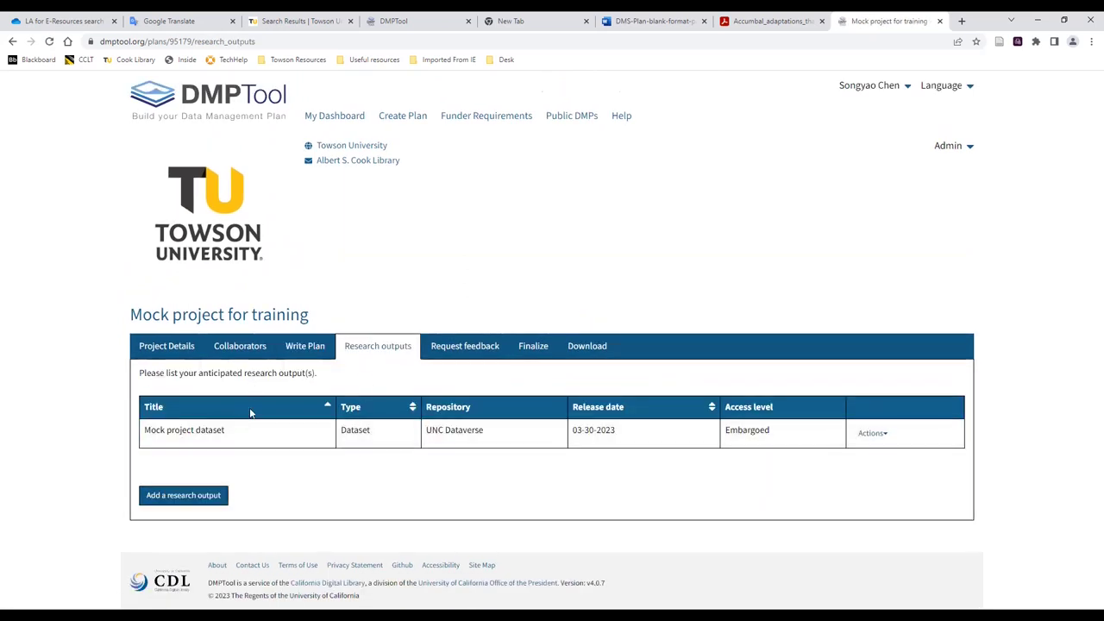
pyautogui.click(182, 499)
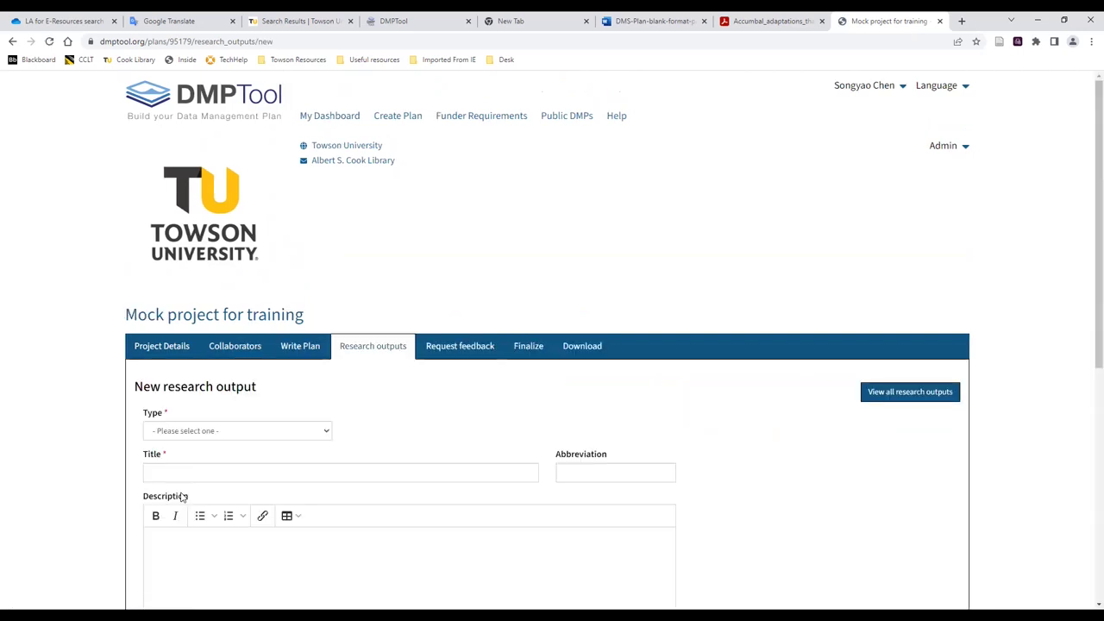
pyautogui.scroll(-1, 446, 417)
pyautogui.scroll(-2, 446, 417)
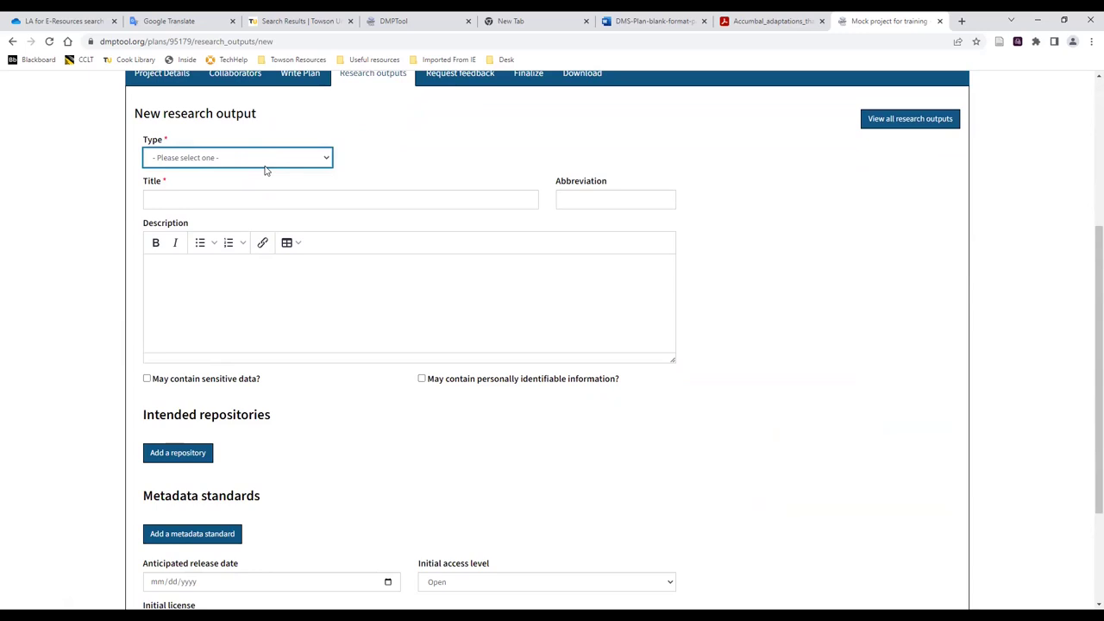
pyautogui.press('d')
# Examine the Title, Abbreviation and Description fields of the new research output without filling them in
pyautogui.click(202, 198)
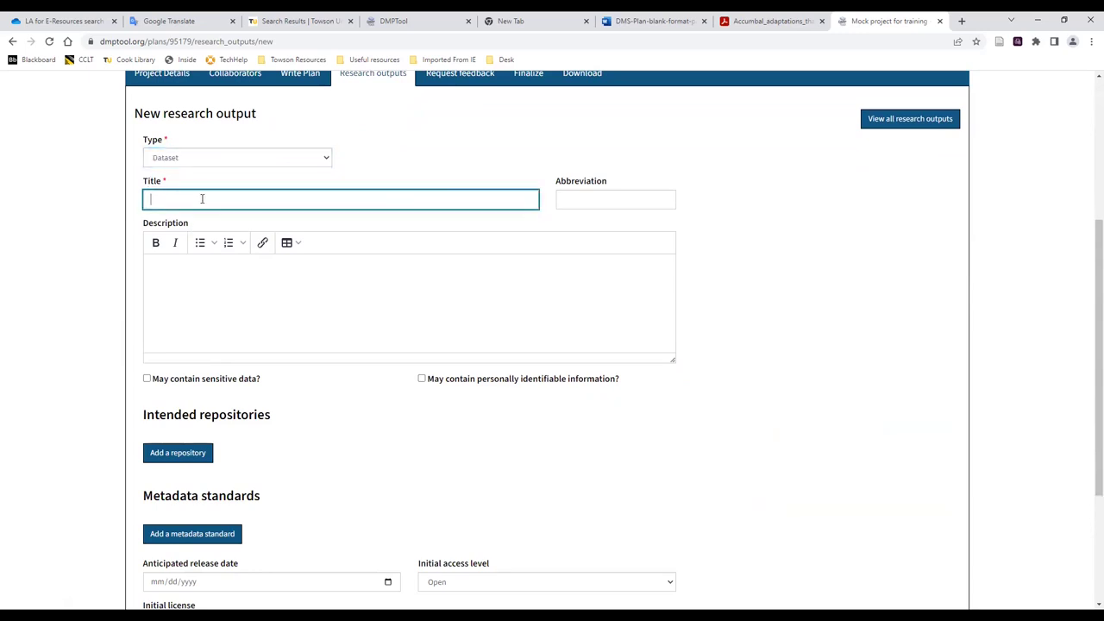
pyautogui.click(595, 205)
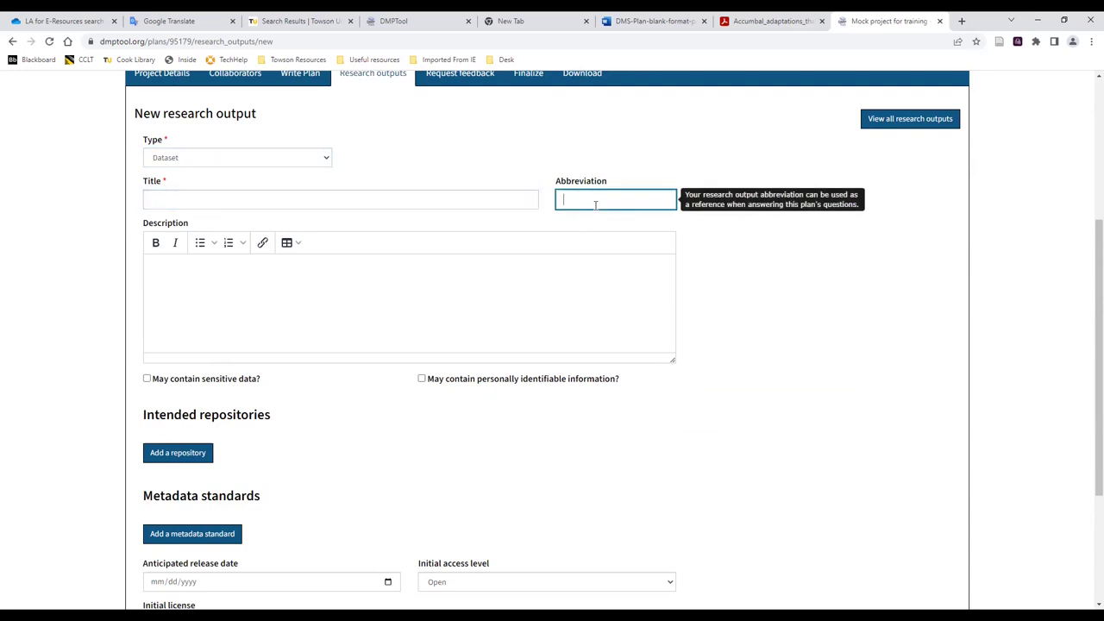
pyautogui.click(286, 296)
pyautogui.scroll(-2, 286, 296)
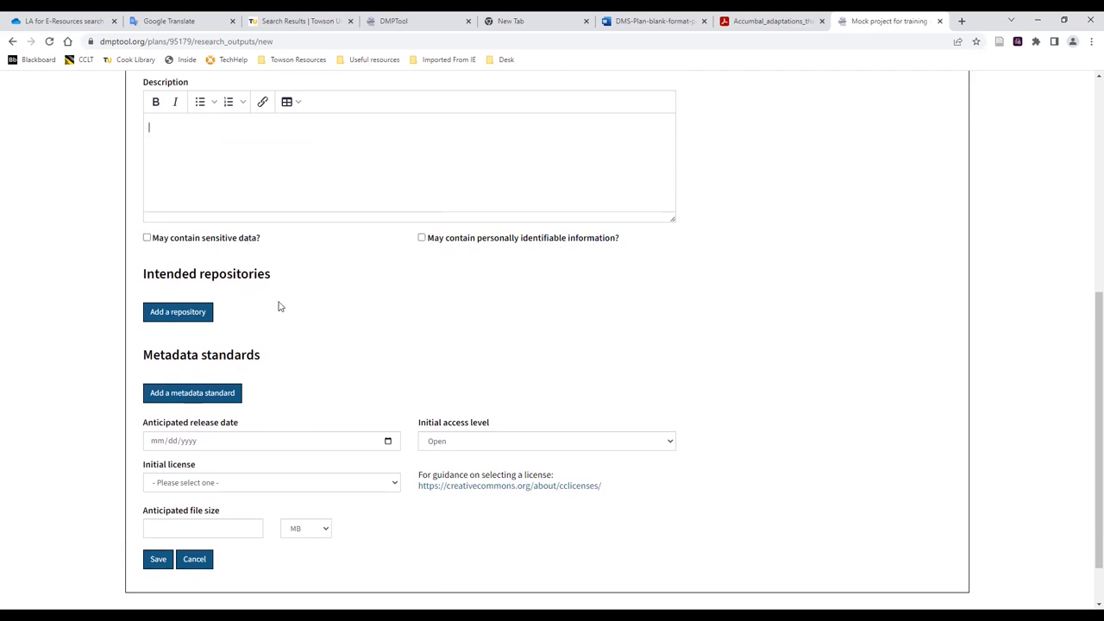
# Start adding a repository and search the Generalist (multidisciplinary) repositories for "dataverse"
pyautogui.scroll(-1, 279, 306)
pyautogui.click(186, 252)
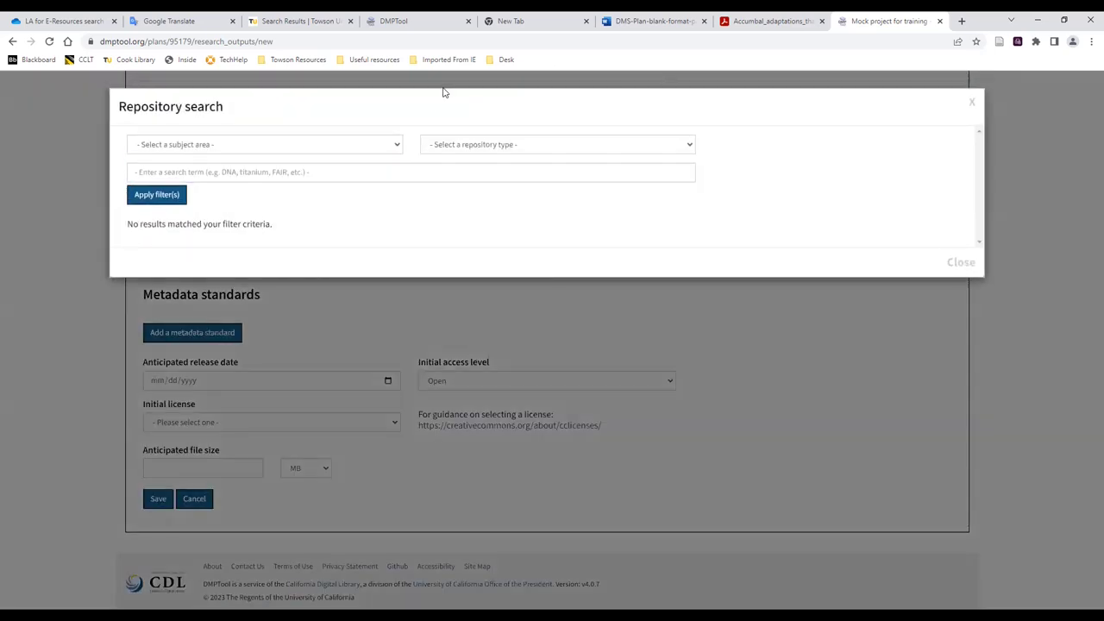
pyautogui.moveTo(480, 149)
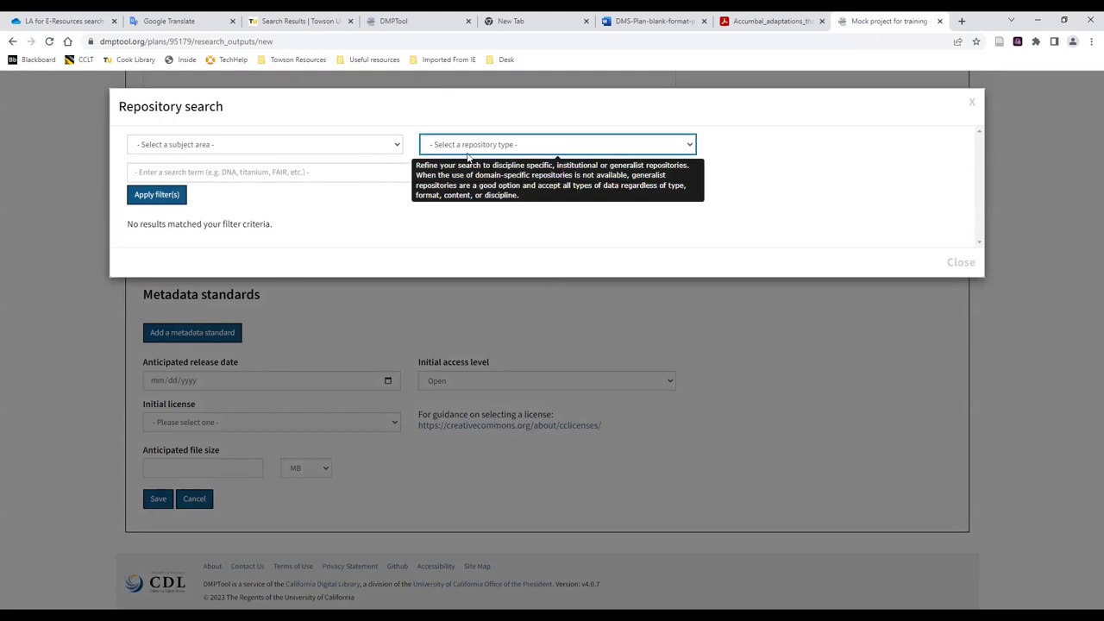
pyautogui.click(468, 149)
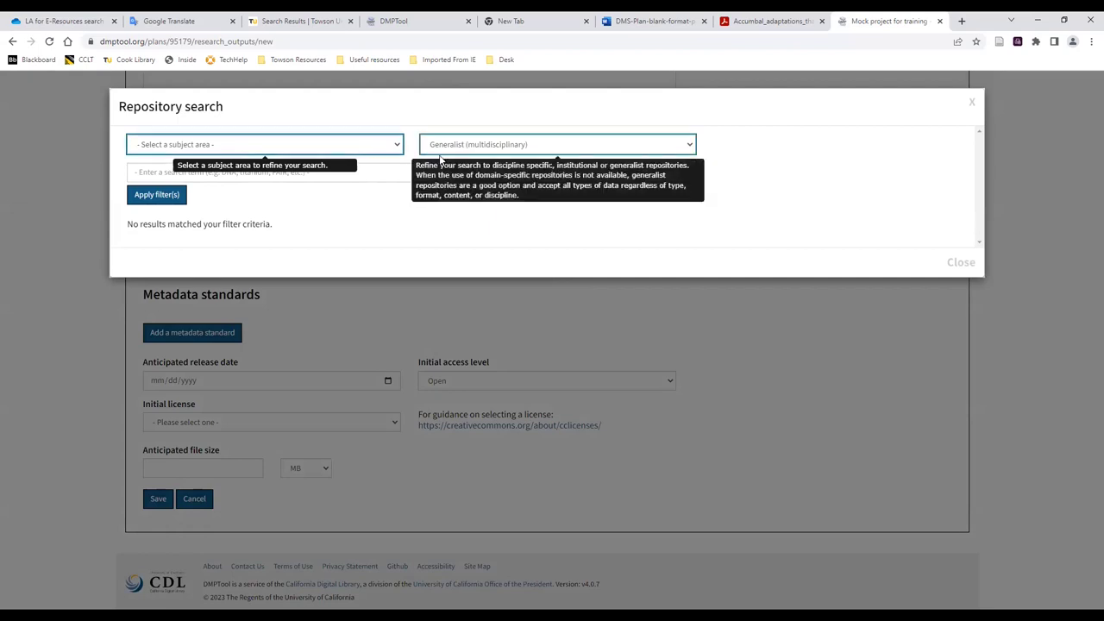
pyautogui.click(331, 169)
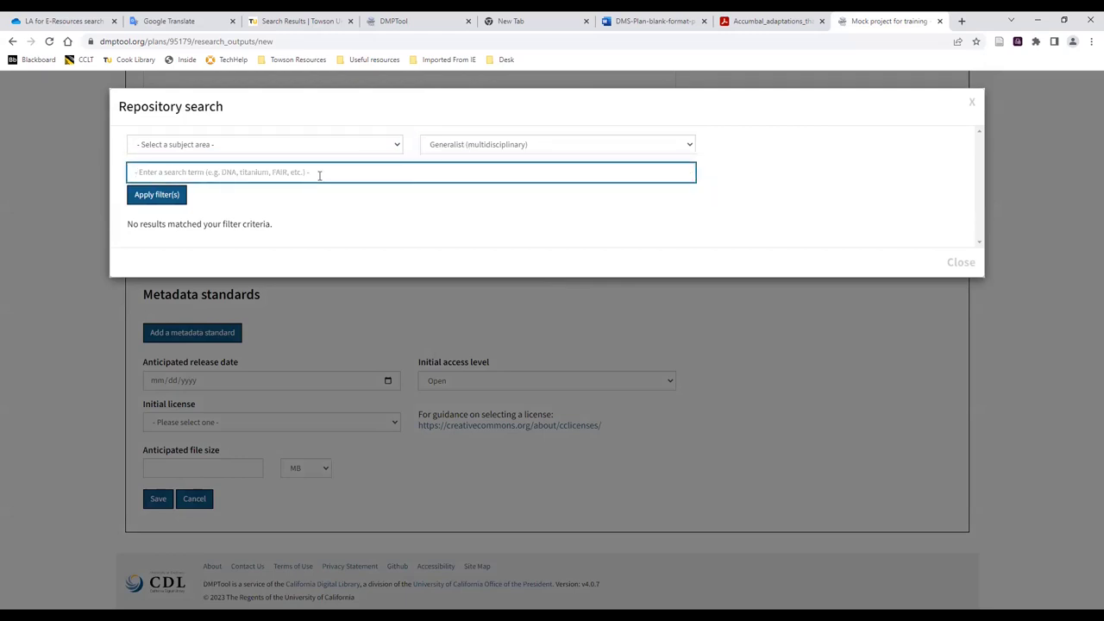
pyautogui.write('dataverse')
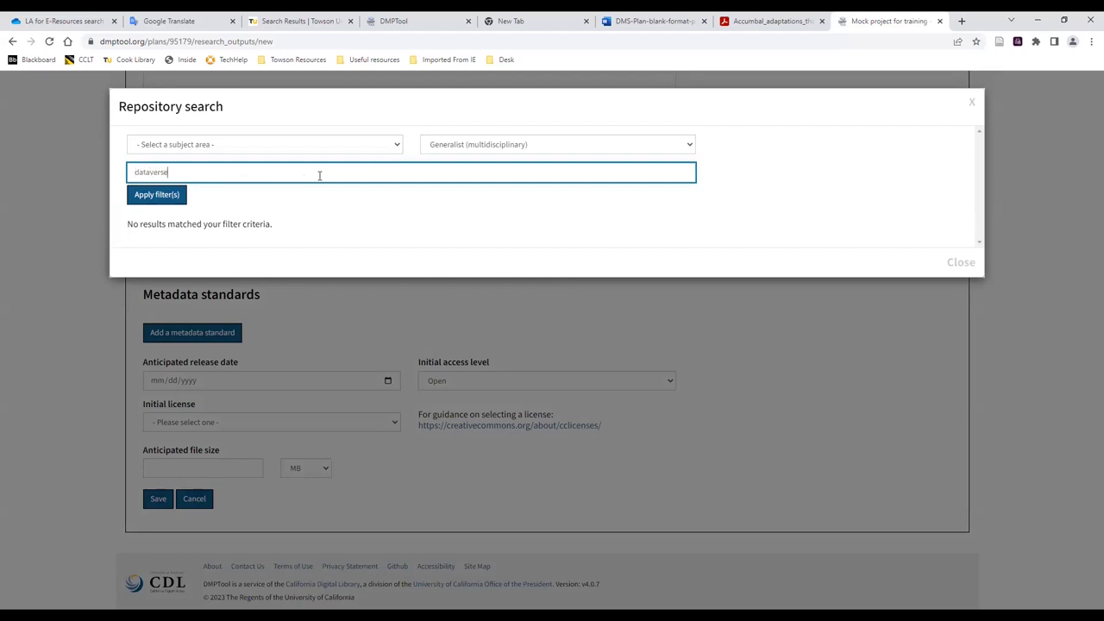
pyautogui.click(154, 197)
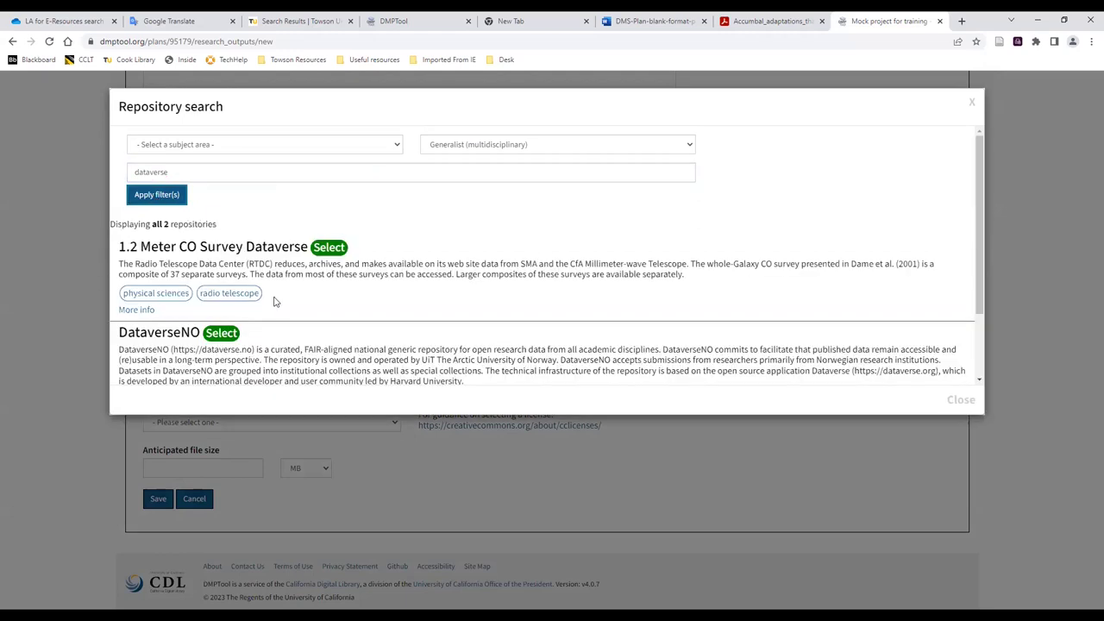
# Add DataverseNO as an intended repository, and briefly reopen and close the repository search
pyautogui.scroll(-1, 274, 302)
pyautogui.scroll(1, 274, 302)
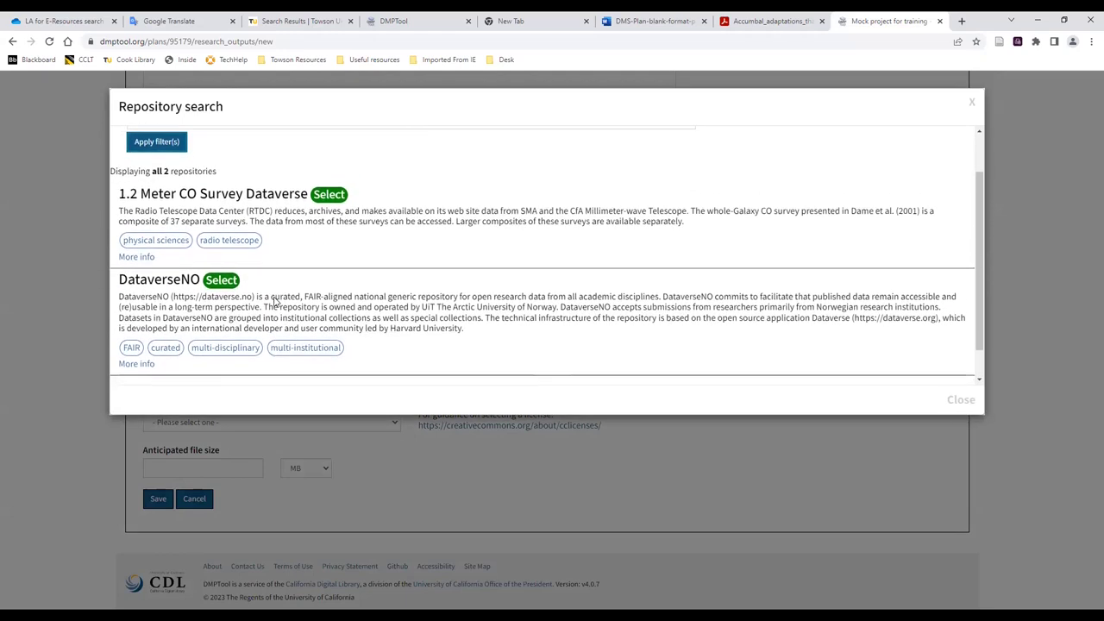
pyautogui.click(197, 173)
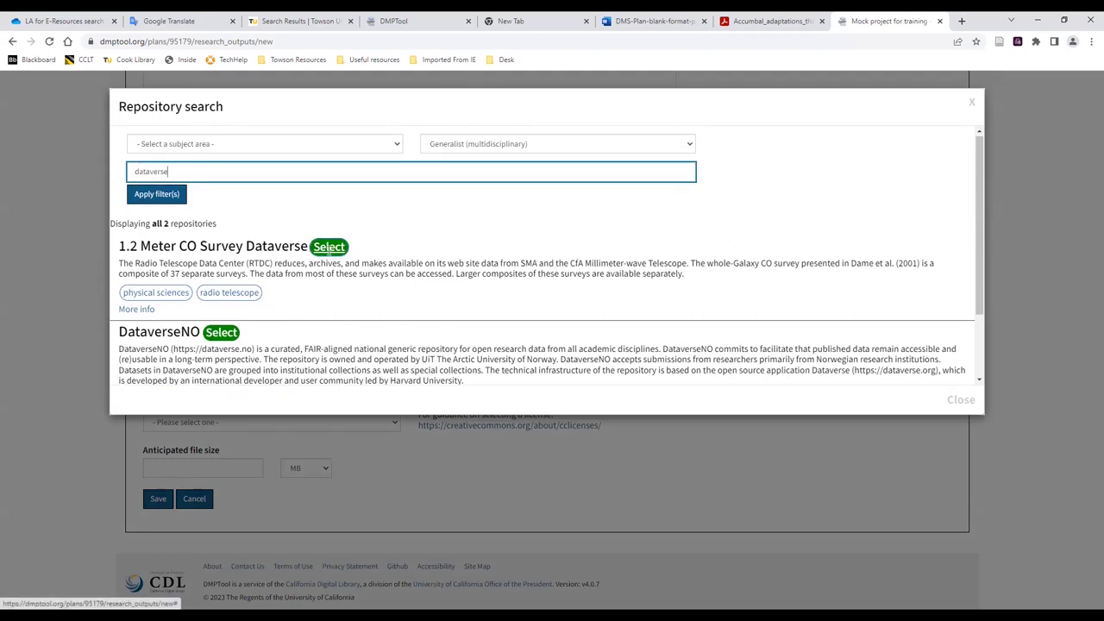
pyautogui.click(227, 332)
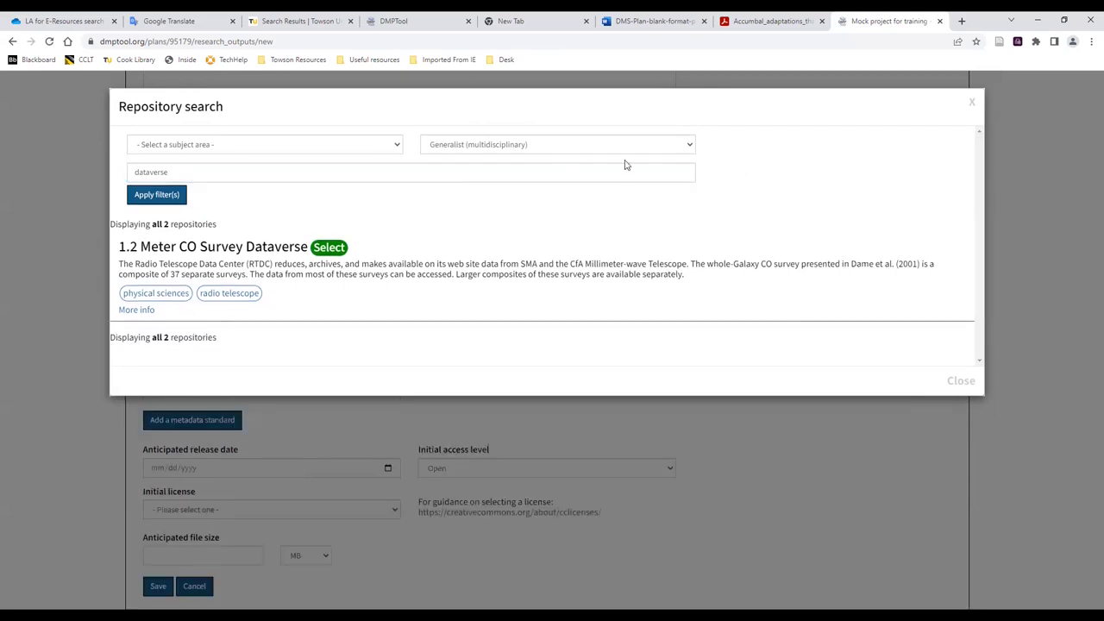
pyautogui.click(961, 381)
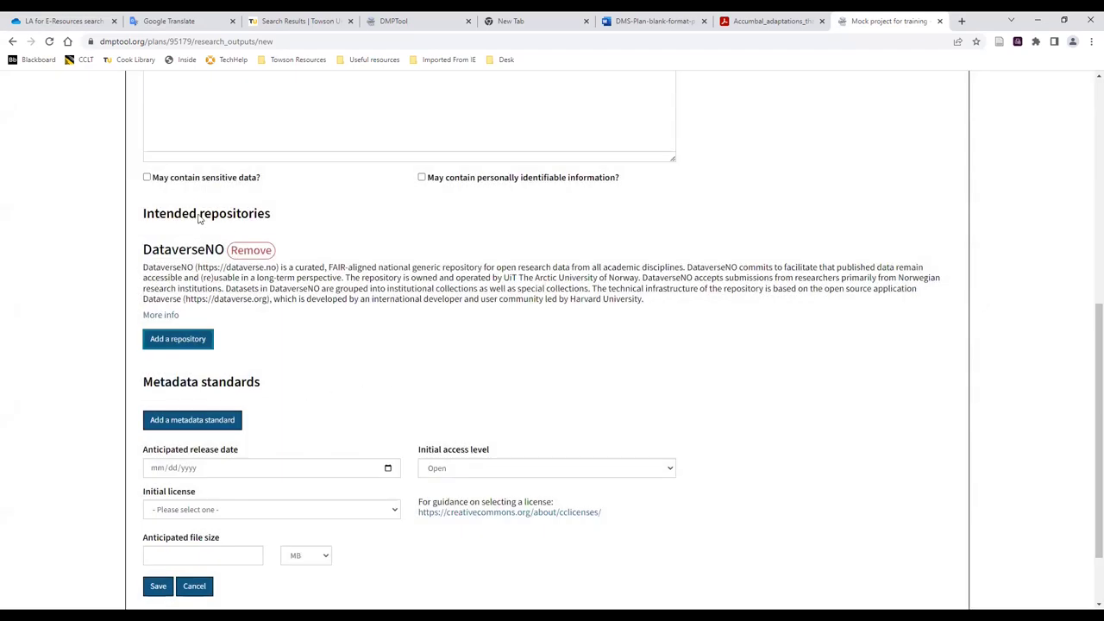
pyautogui.click(197, 341)
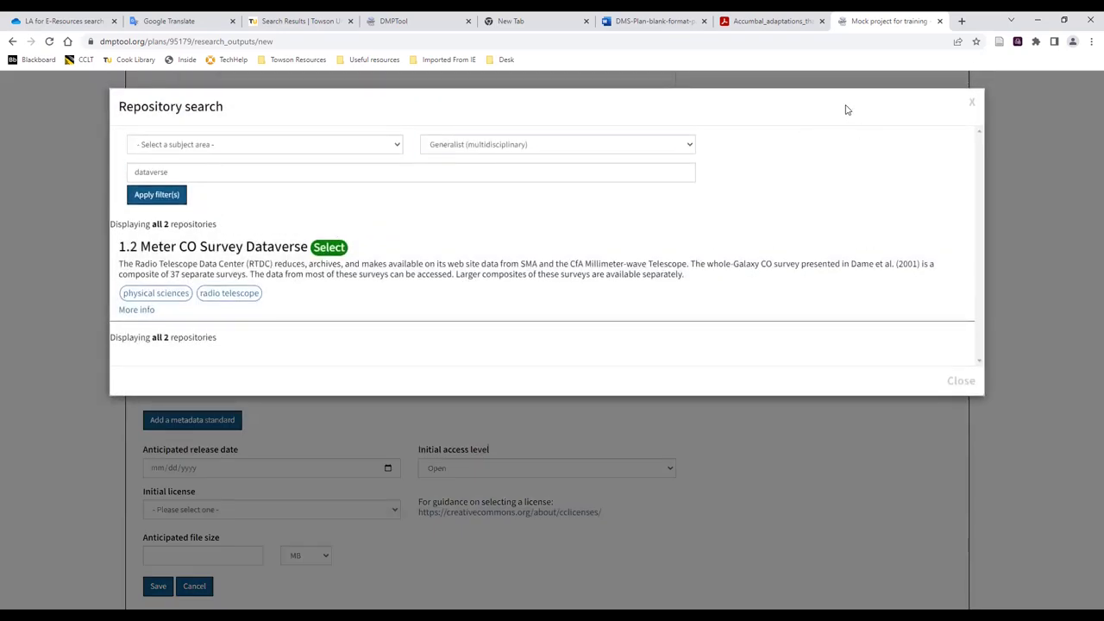
pyautogui.click(955, 382)
# Search the metadata standards for "dublin" and add Dublin Core to the new research output
pyautogui.scroll(-2, 682, 369)
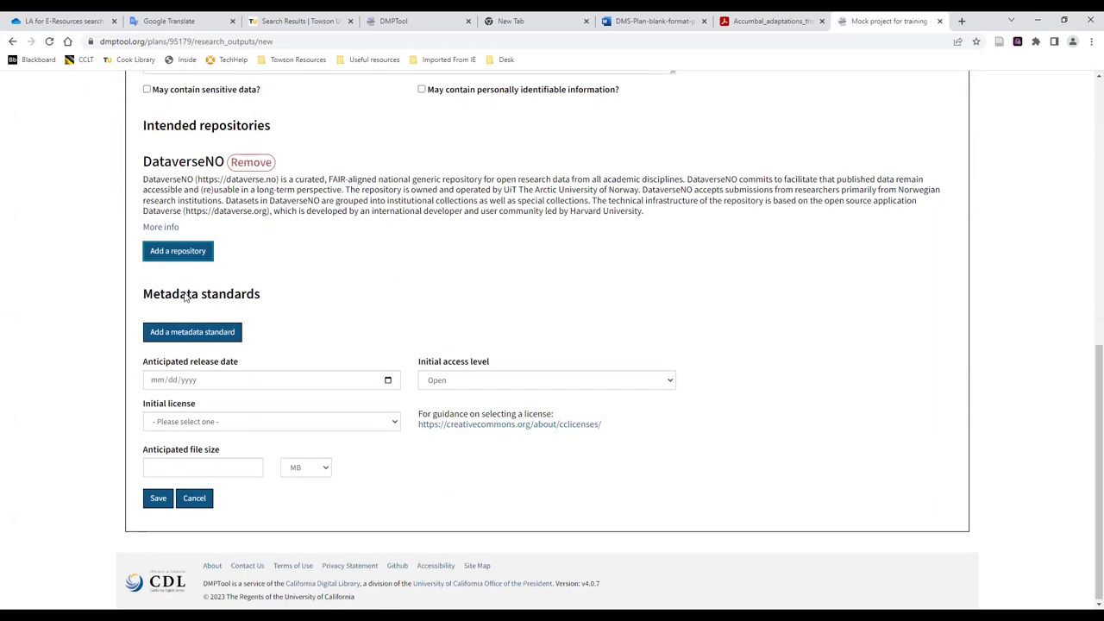
pyautogui.click(196, 331)
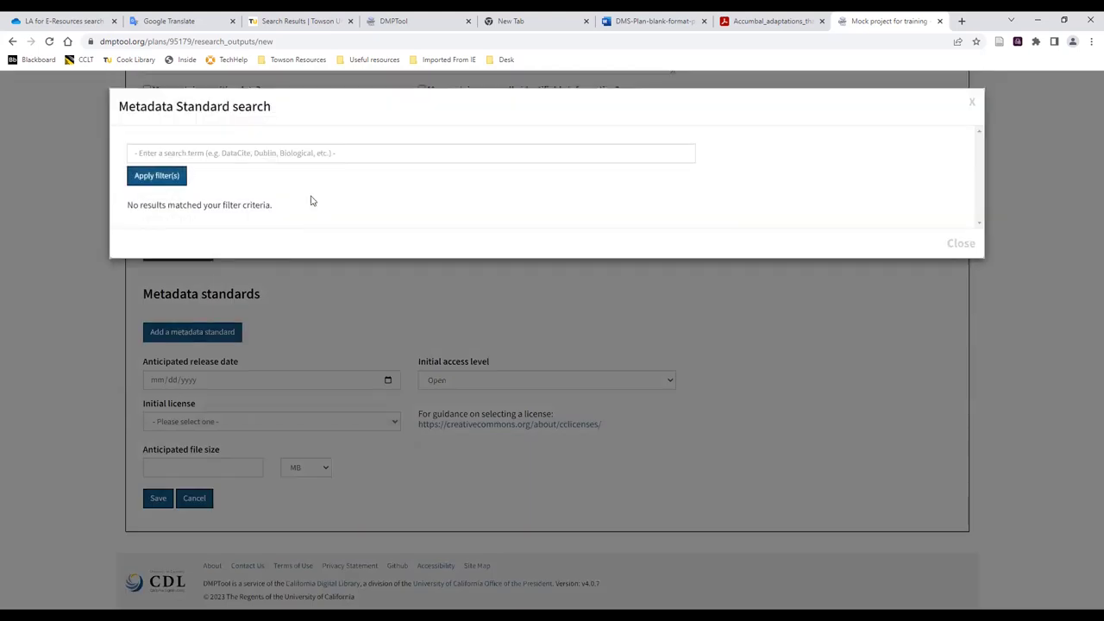
pyautogui.click(305, 153)
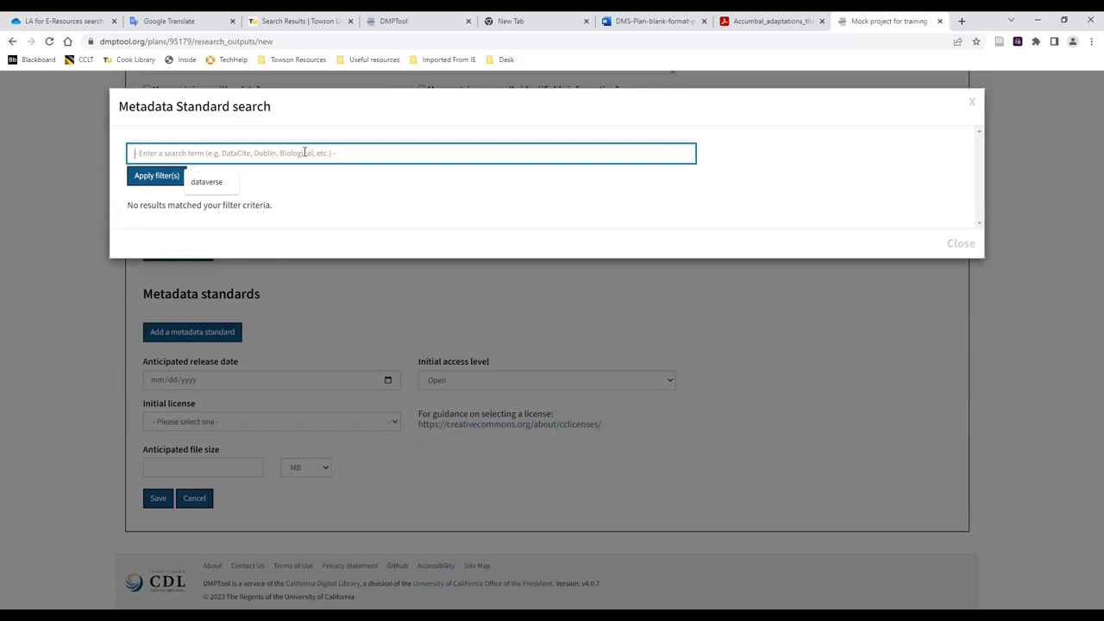
pyautogui.write('dublin')
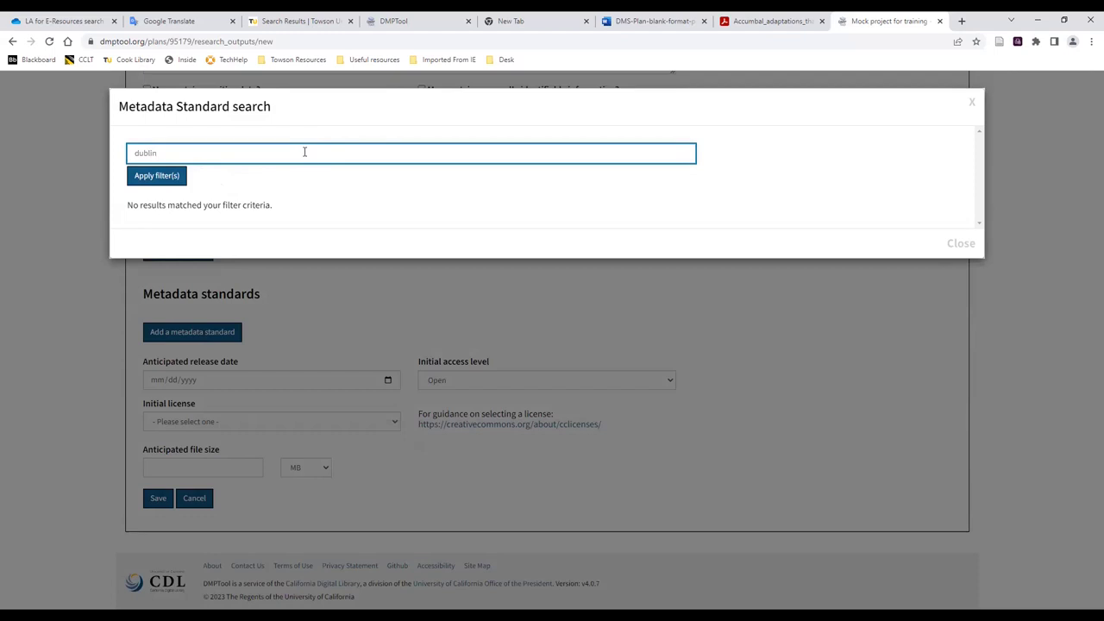
pyautogui.click(161, 183)
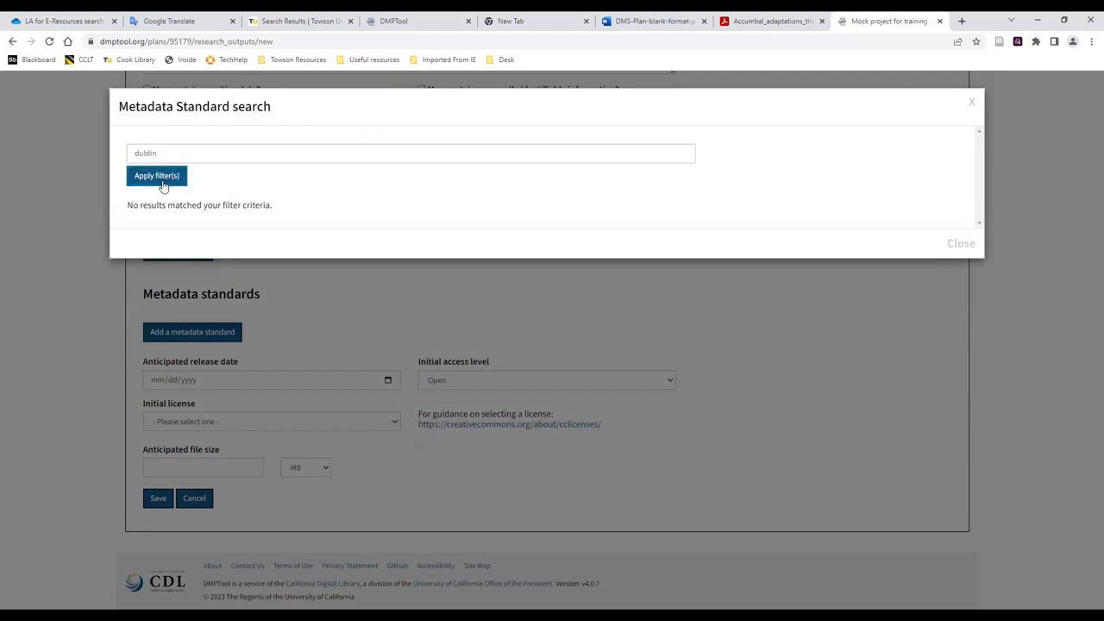
pyautogui.scroll(-3, 280, 281)
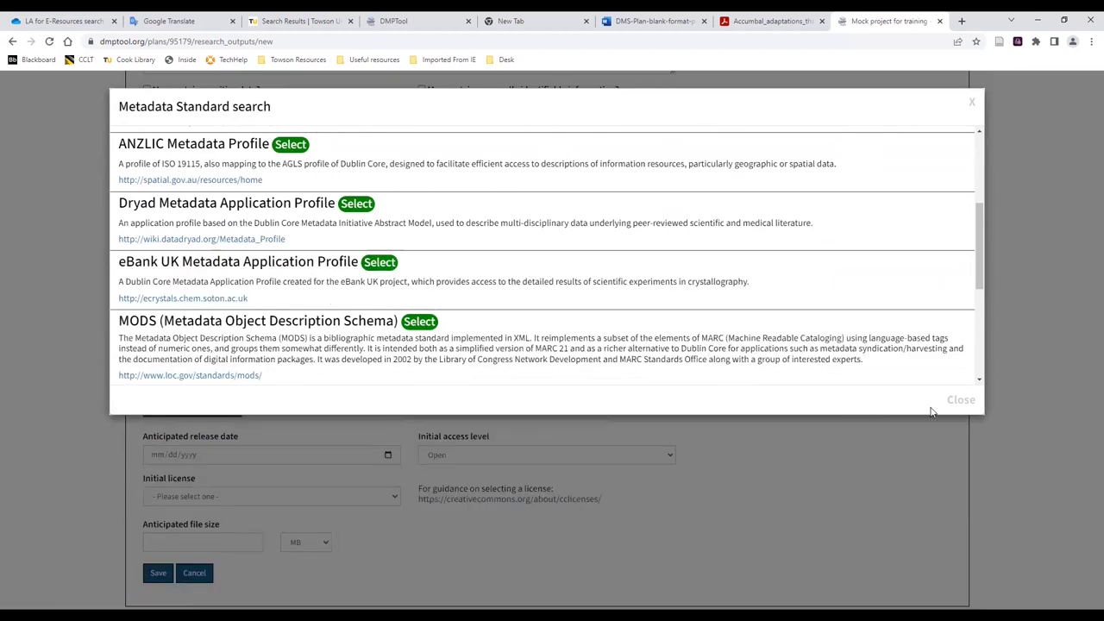
pyautogui.click(959, 400)
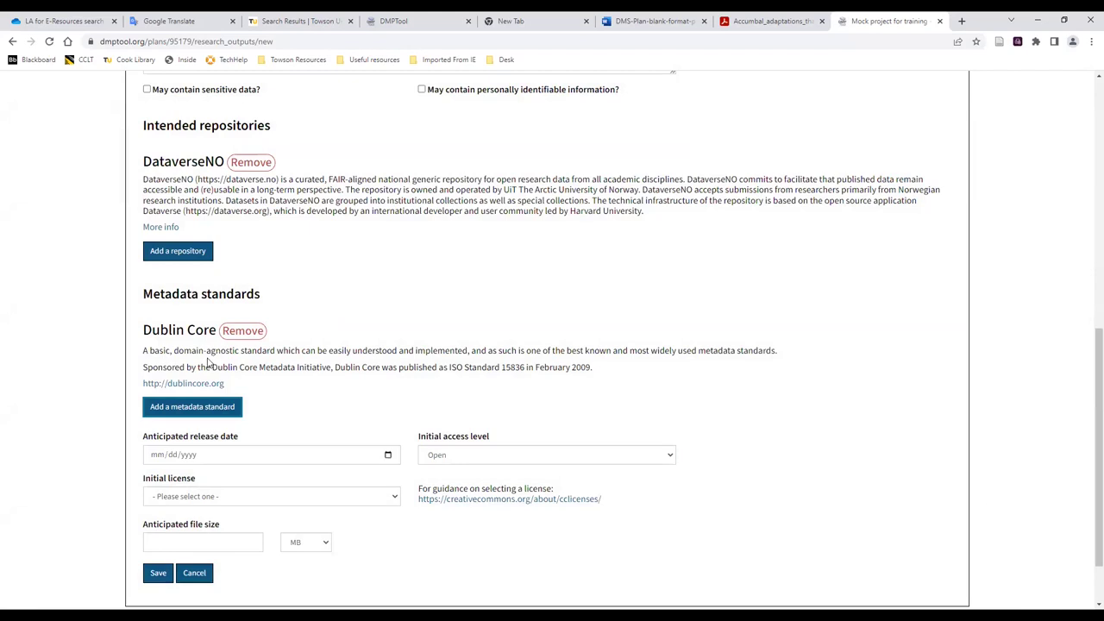
# Examine the research output's anticipated release date, initial access level, initial license and anticipated file size fields without filling them in
pyautogui.scroll(-1, 197, 358)
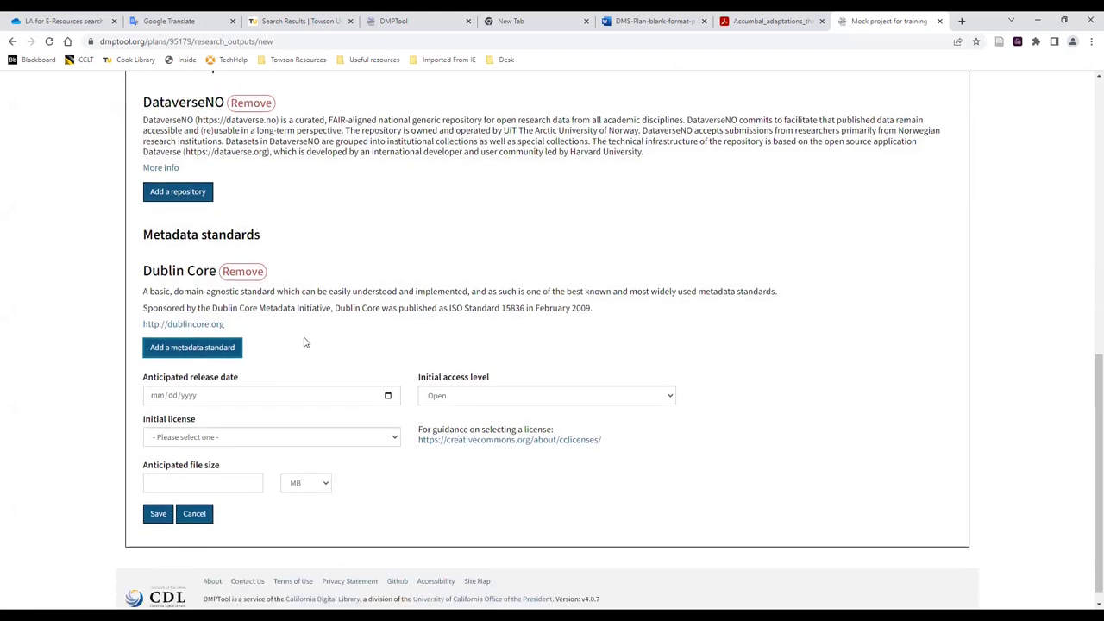
pyautogui.scroll(-1, 304, 343)
pyautogui.click(311, 381)
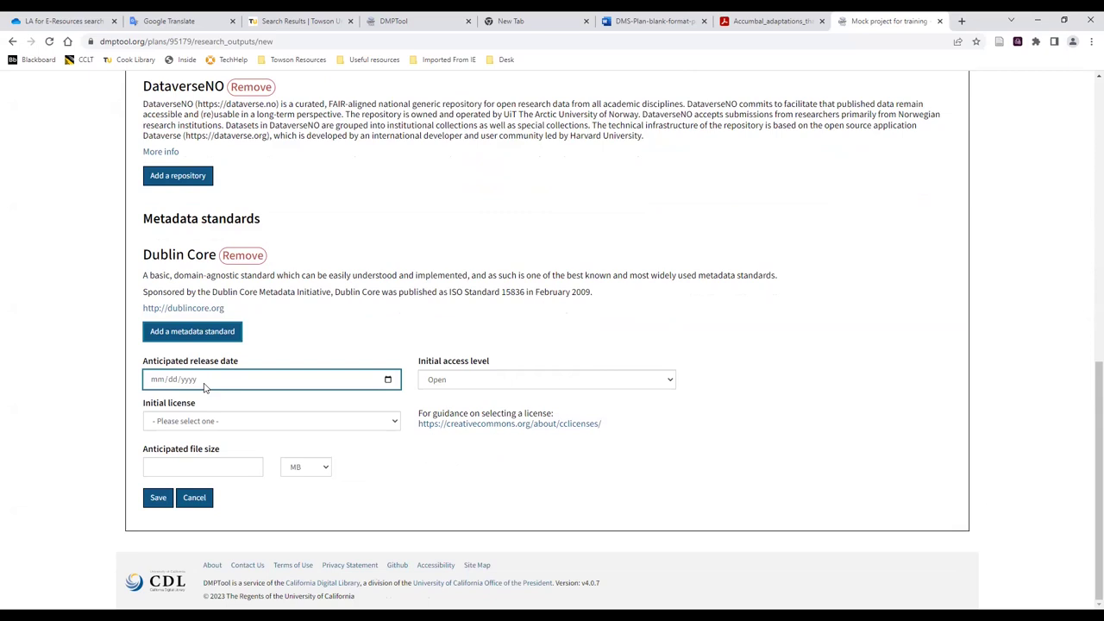
pyautogui.click(458, 391)
pyautogui.click(271, 407)
pyautogui.click(229, 421)
pyautogui.click(264, 503)
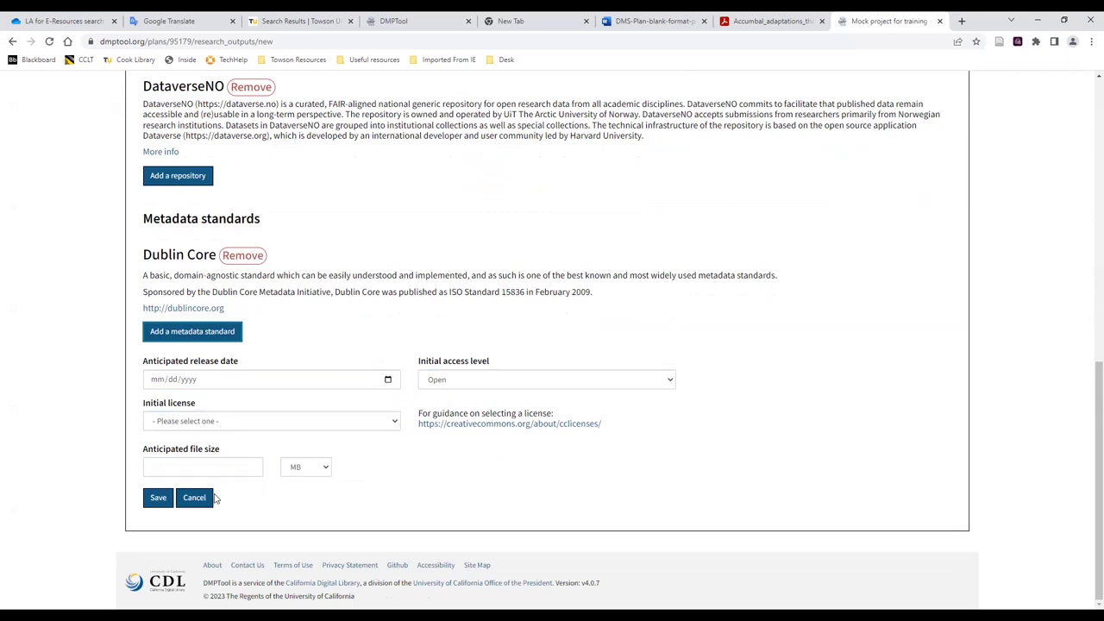
# Try to save the research output without a title, and cancel it to return to the plan's research outputs list
pyautogui.click(159, 499)
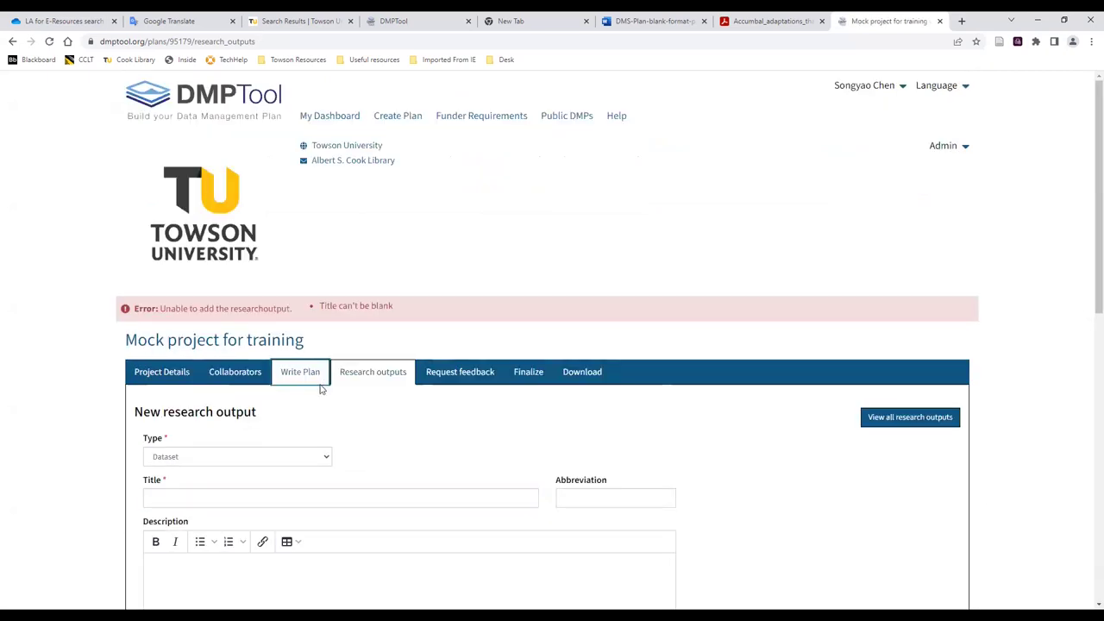
pyautogui.scroll(-3, 321, 411)
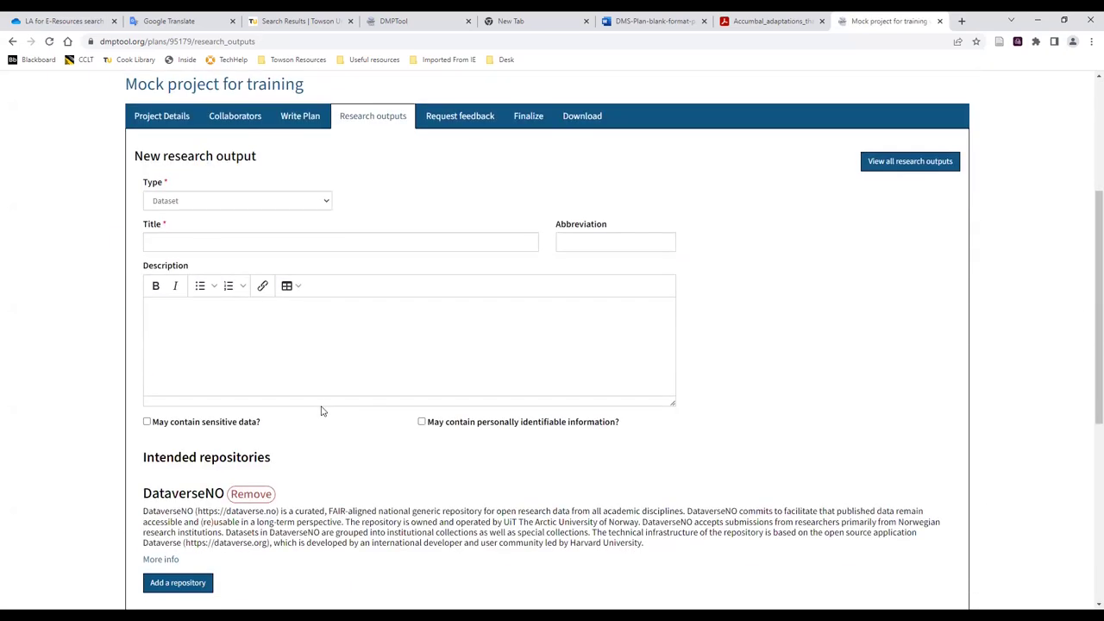
pyautogui.scroll(2, 321, 411)
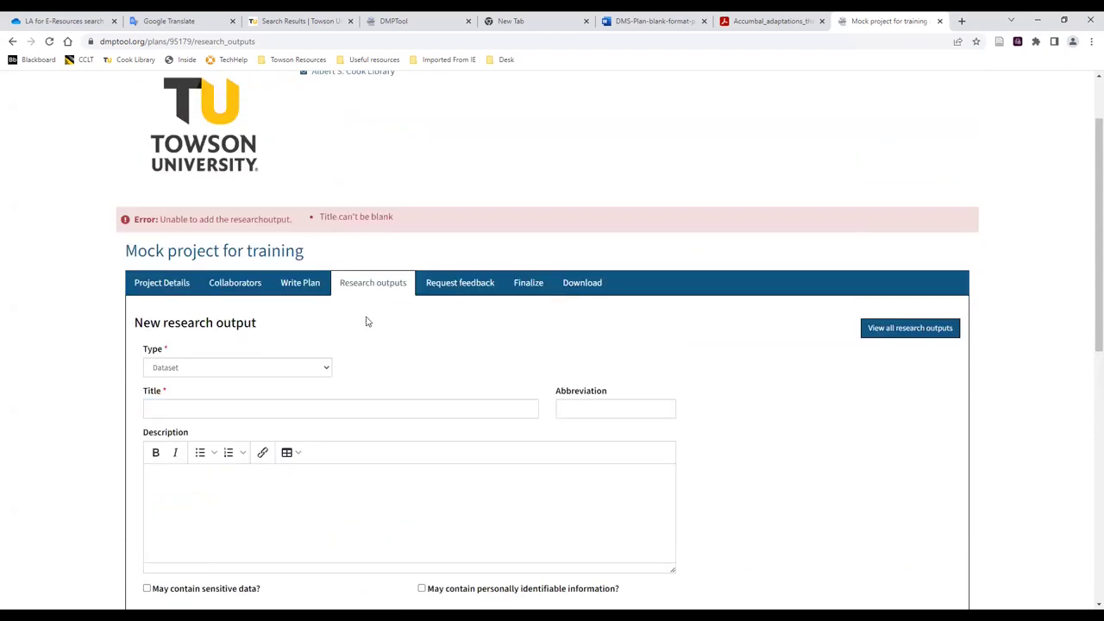
pyautogui.scroll(1, 365, 321)
pyautogui.scroll(-6, 364, 320)
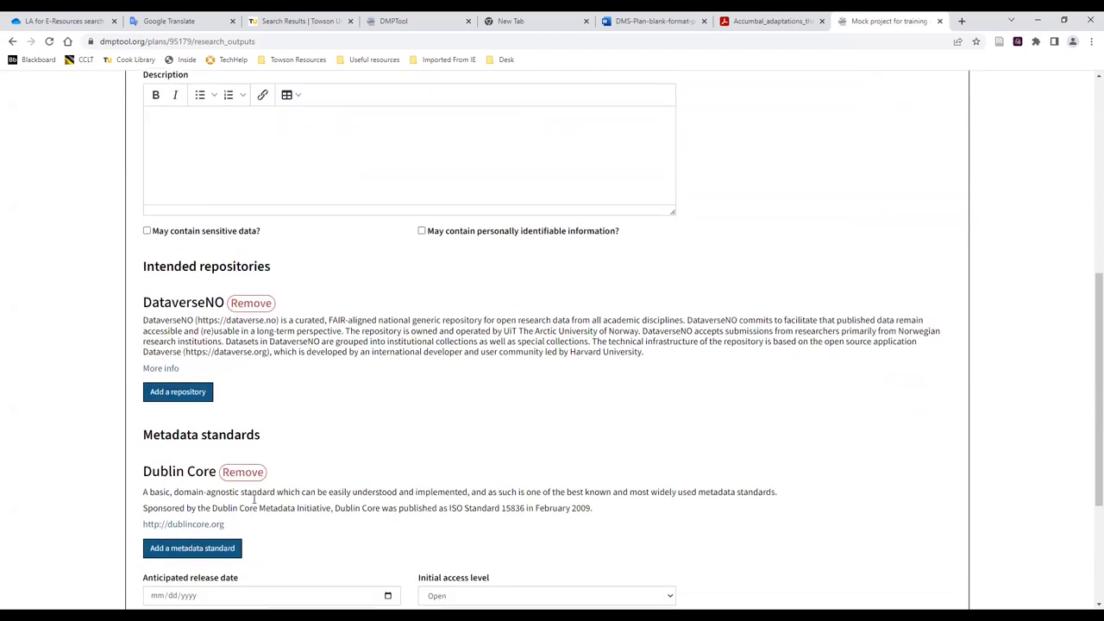
pyautogui.scroll(-3, 253, 519)
pyautogui.click(193, 499)
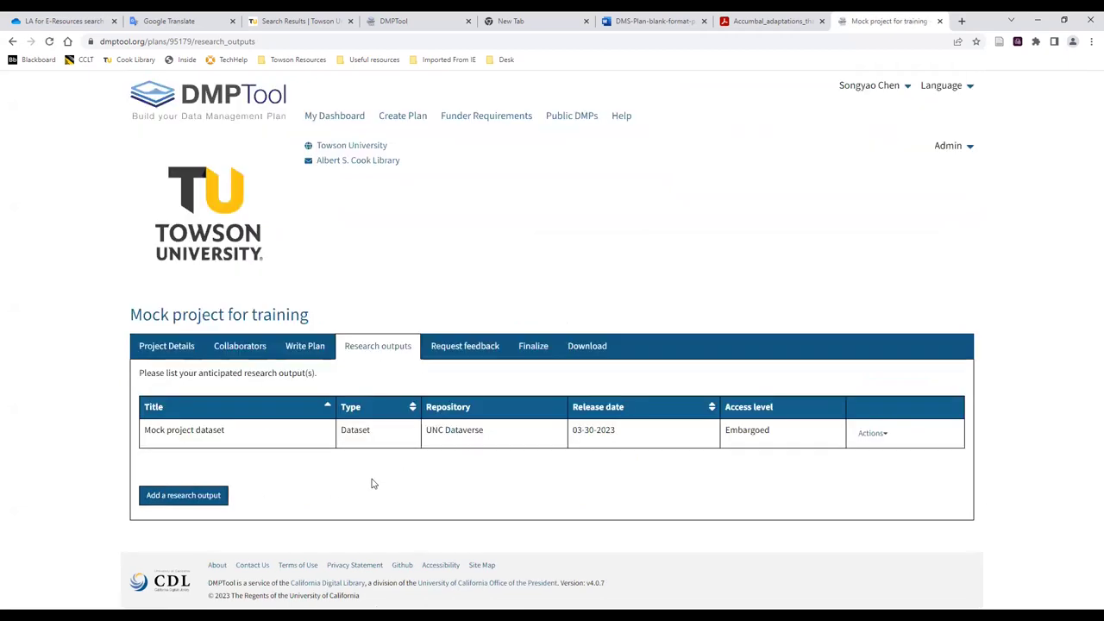
# Review the plan's expert feedback request page and the finalizing requirements for plan visibility and DMP ID registration
pyautogui.click(465, 349)
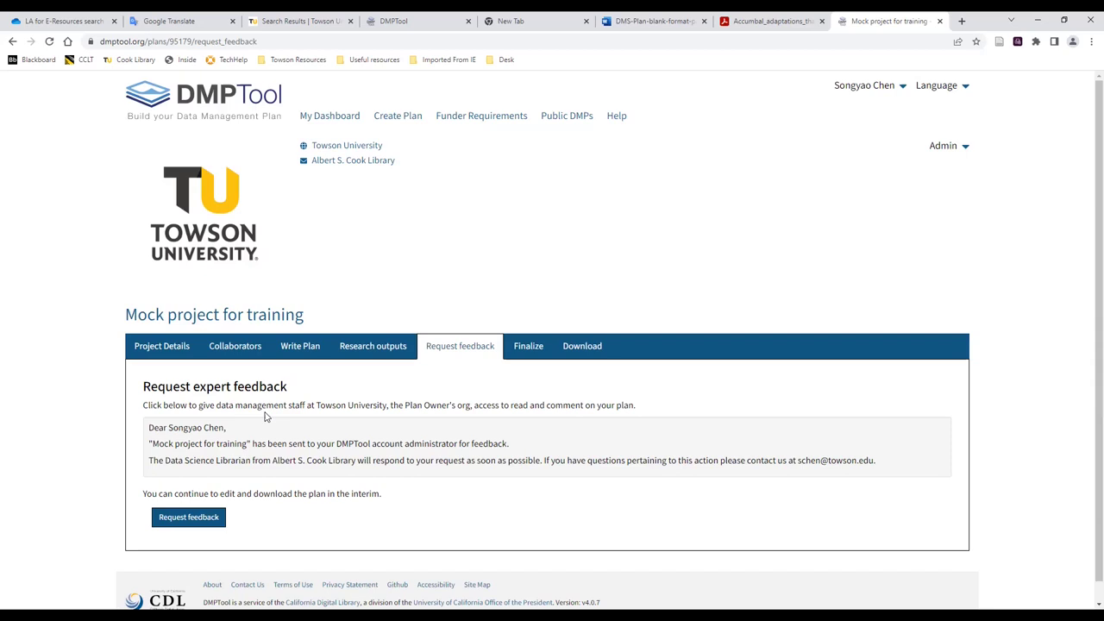
pyautogui.click(189, 521)
pyautogui.click(524, 360)
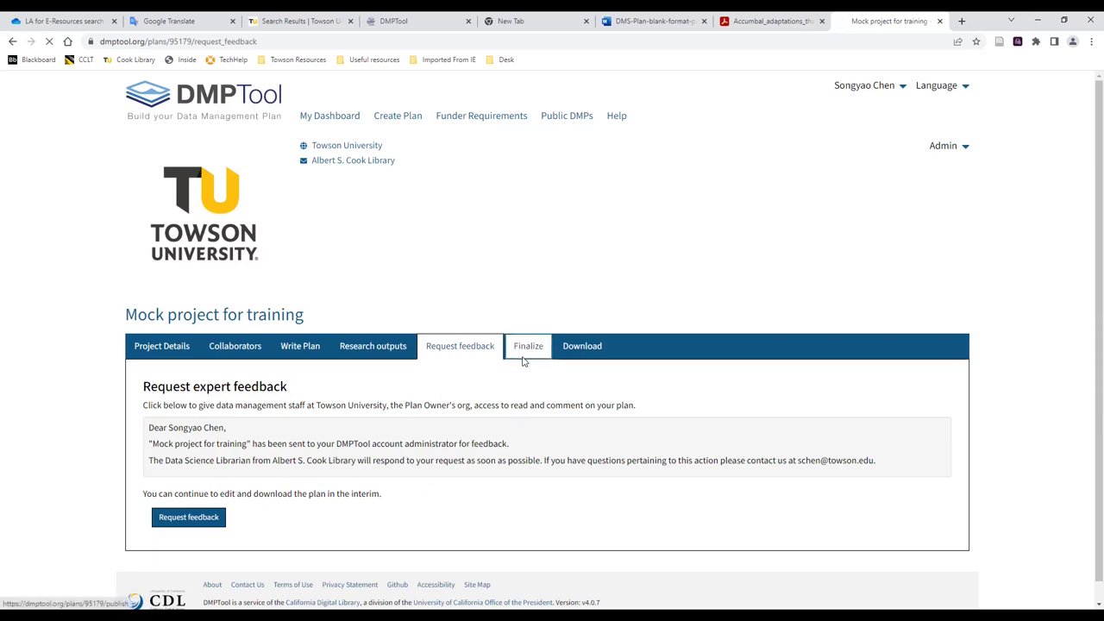
pyautogui.scroll(-3, 459, 446)
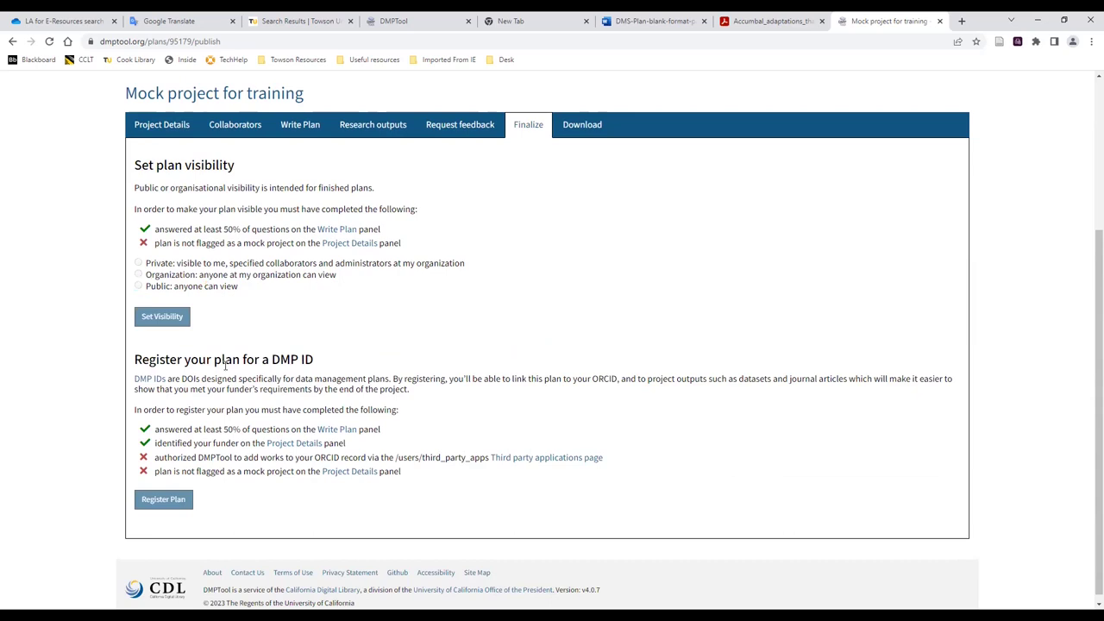
pyautogui.scroll(1, 225, 366)
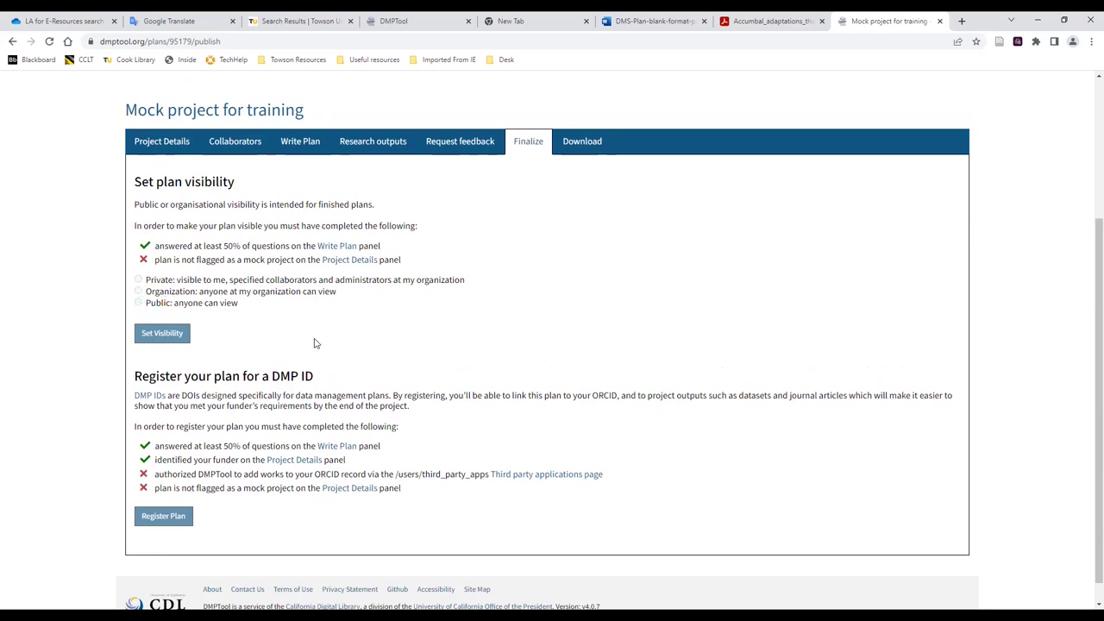
pyautogui.scroll(-1, 315, 343)
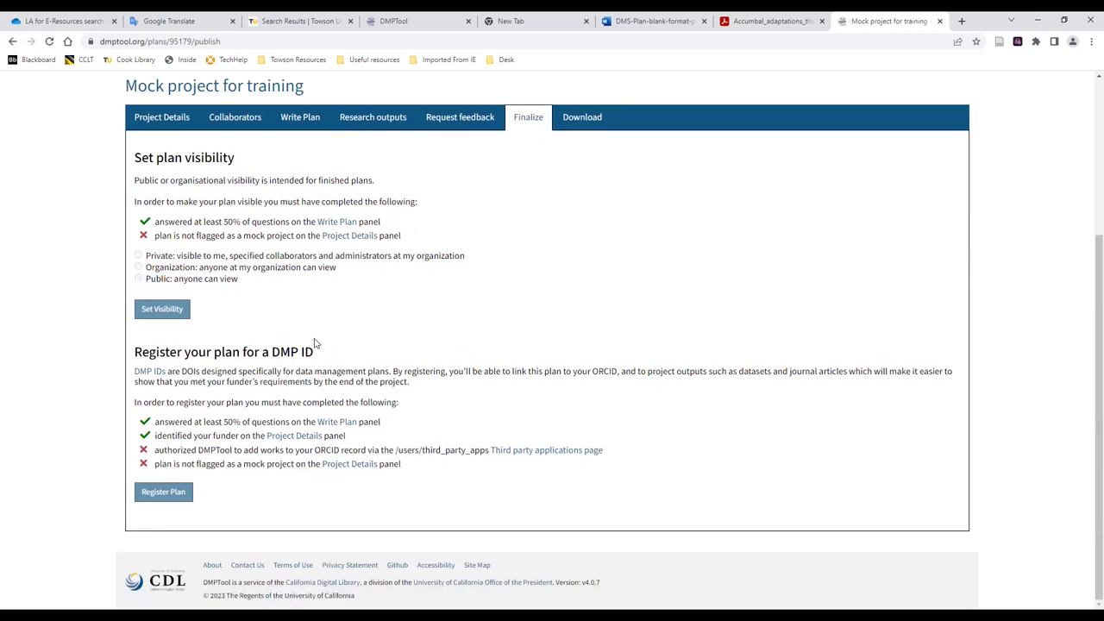
# Open the plan's download settings and set the download format to docx
pyautogui.click(583, 117)
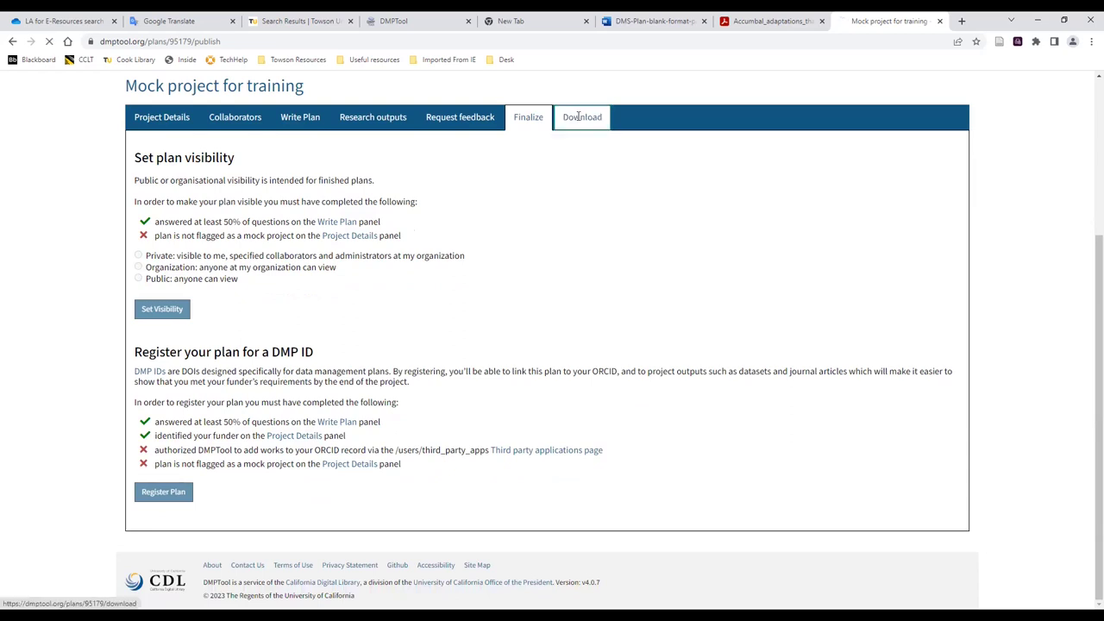
pyautogui.scroll(-3, 458, 313)
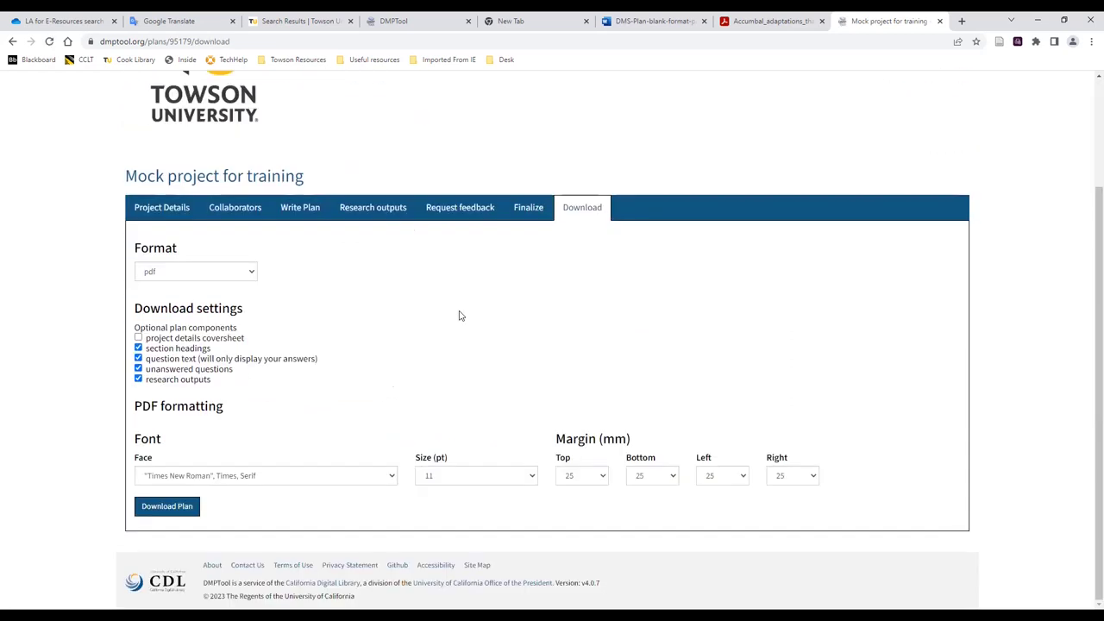
pyautogui.click(212, 278)
pyautogui.click(216, 285)
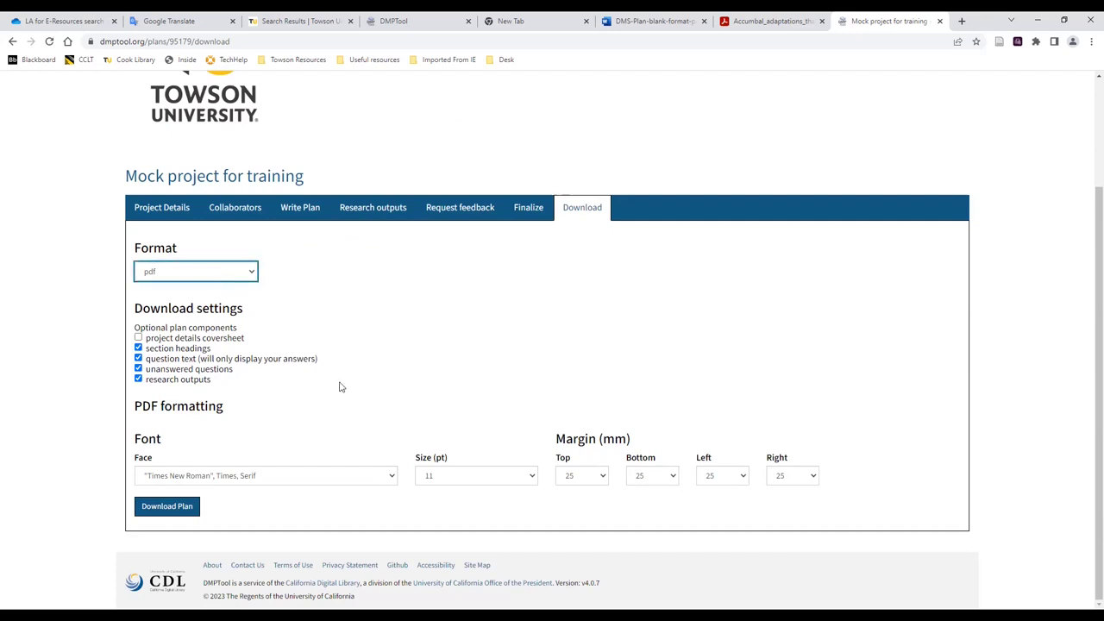
pyautogui.press('d')
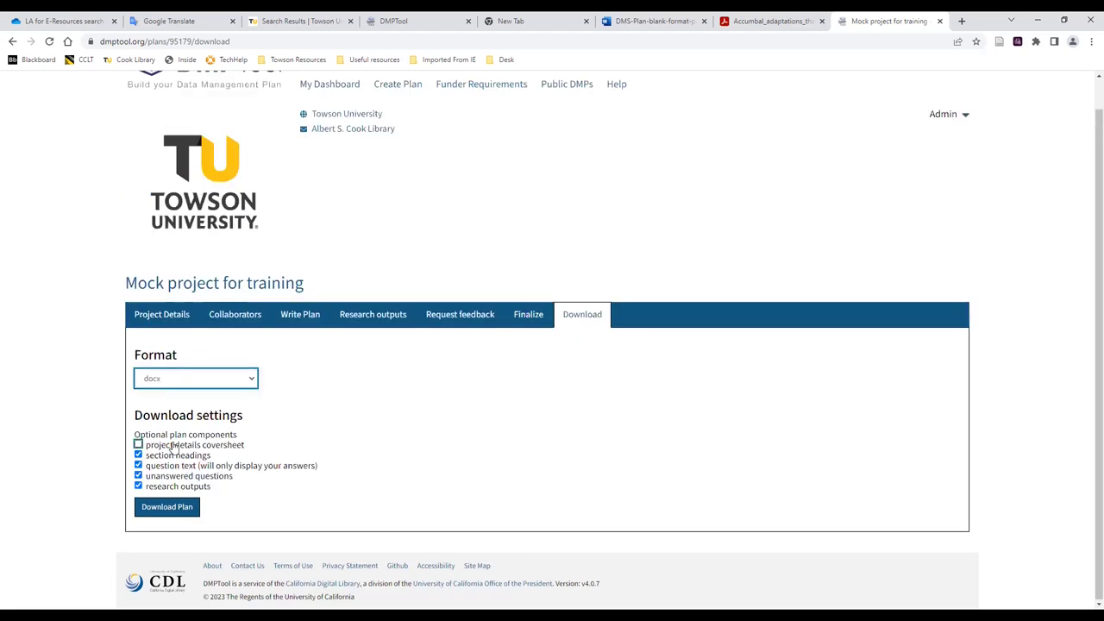